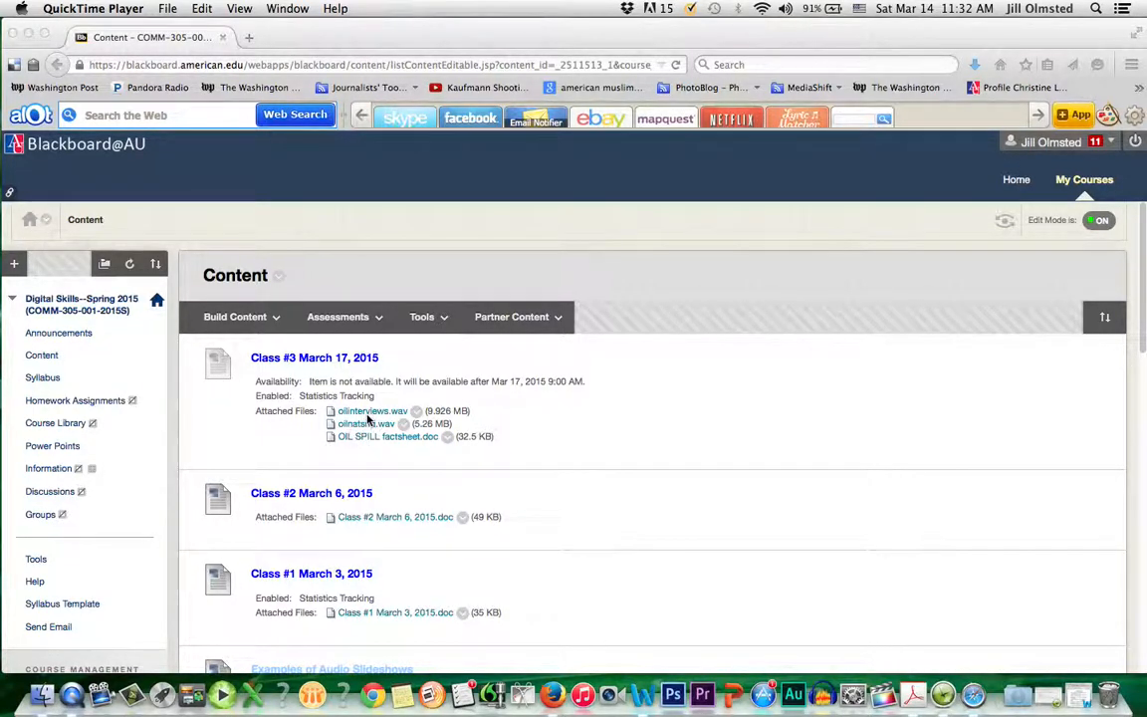
Step: Save the attached file oilinterviews.wav from the Class #3 March 17, 2015 item to the Desktop
right_click(371, 415)
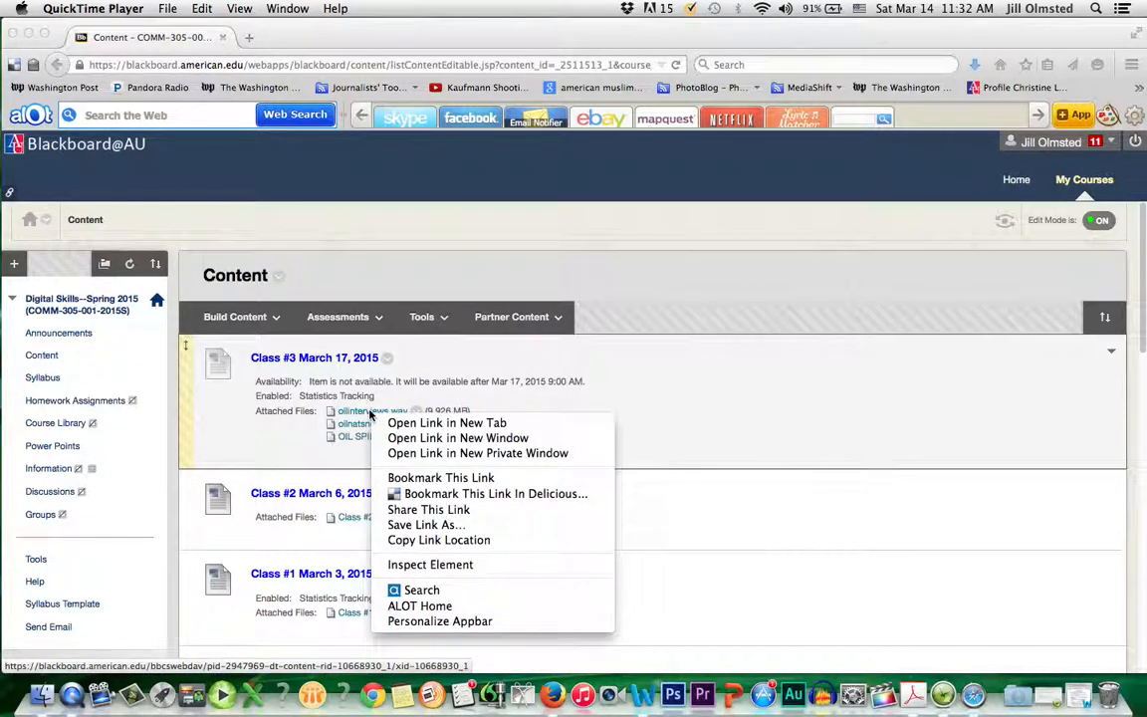
click(403, 526)
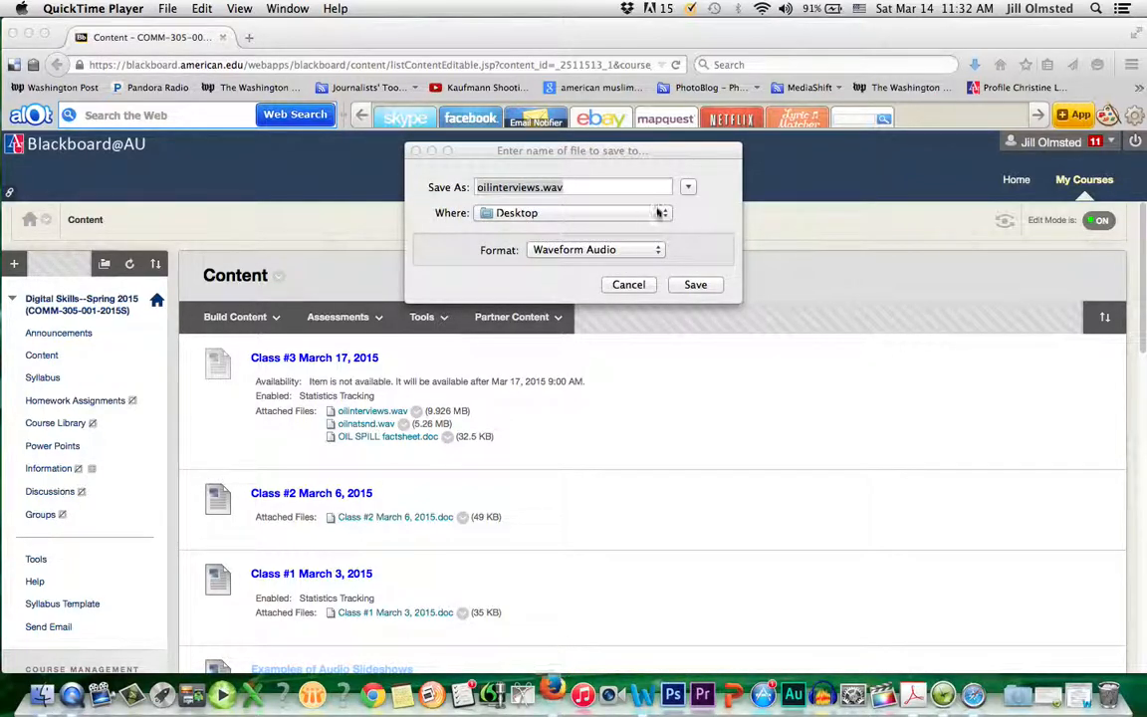
click(665, 215)
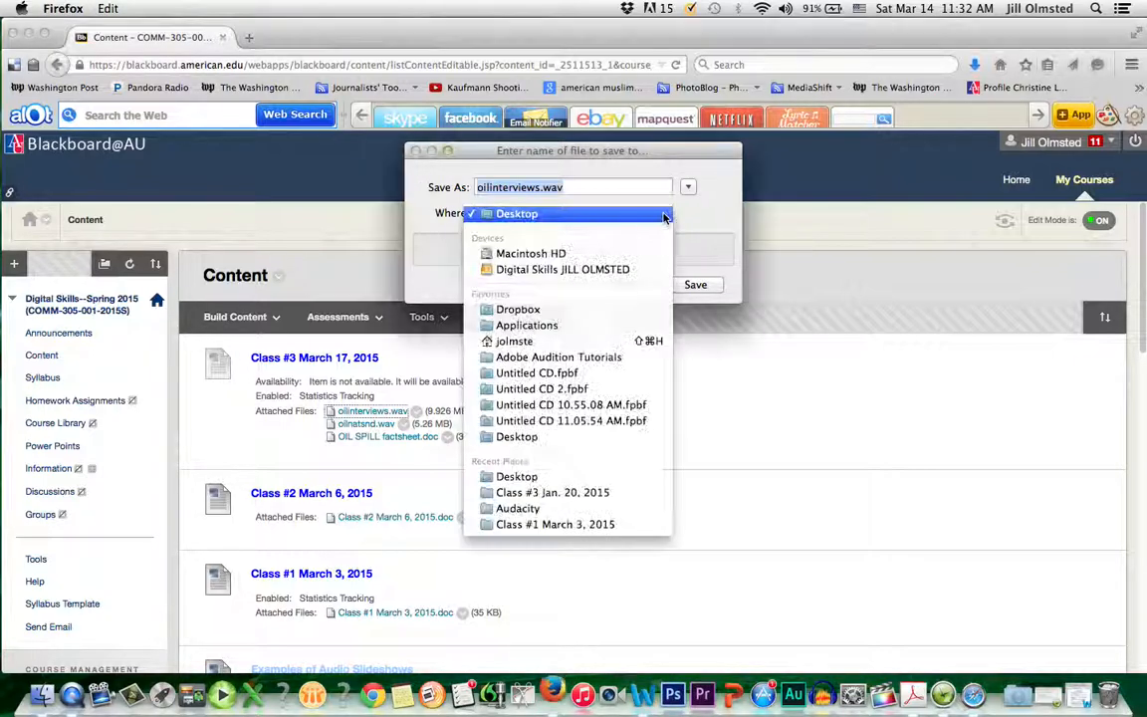
click(665, 215)
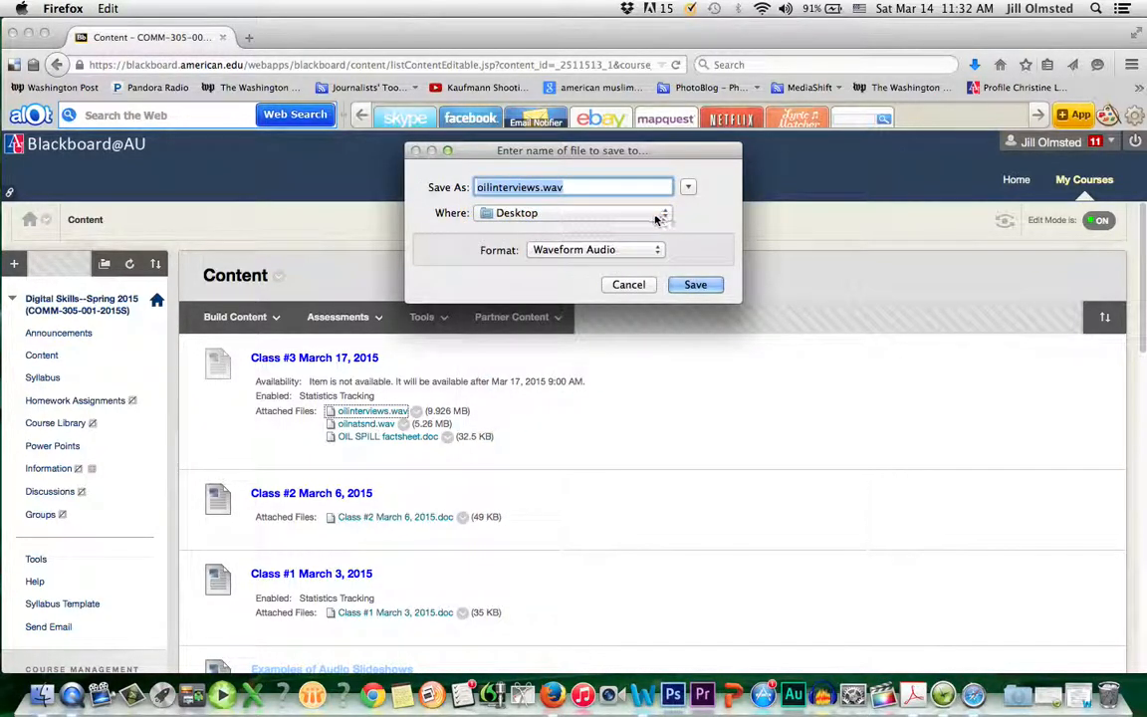
click(695, 286)
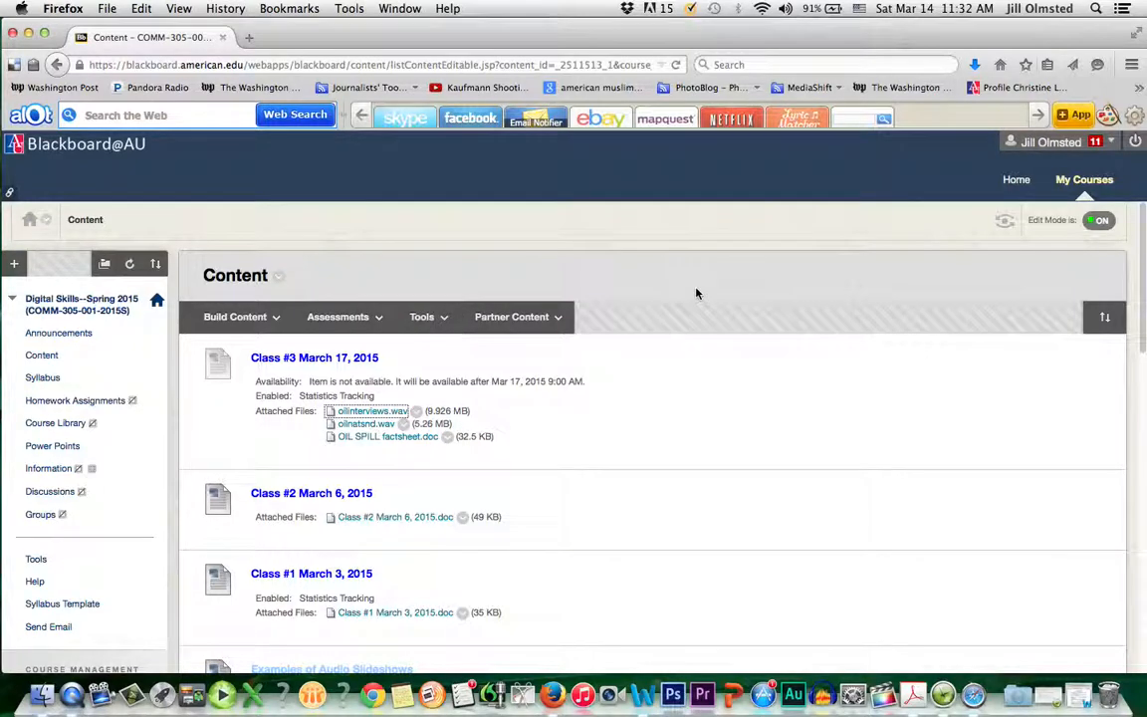
Step: Save the attached file oilnatsnd.wav from the Class #3 item to the Desktop
right_click(373, 428)
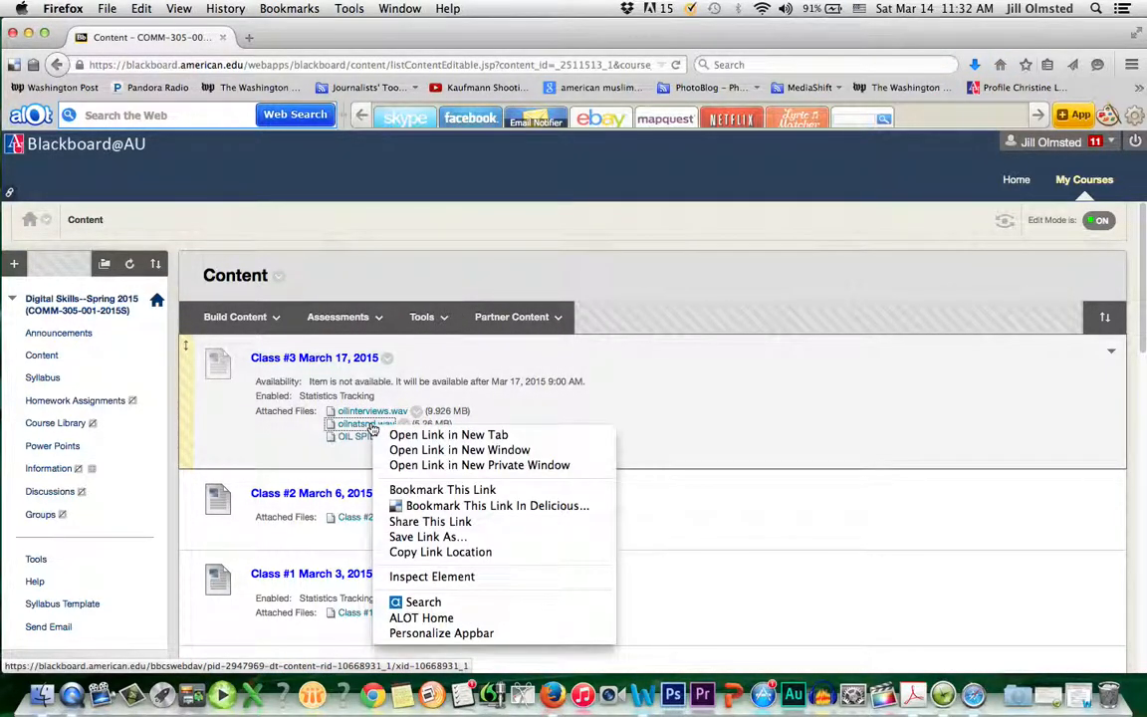
click(435, 537)
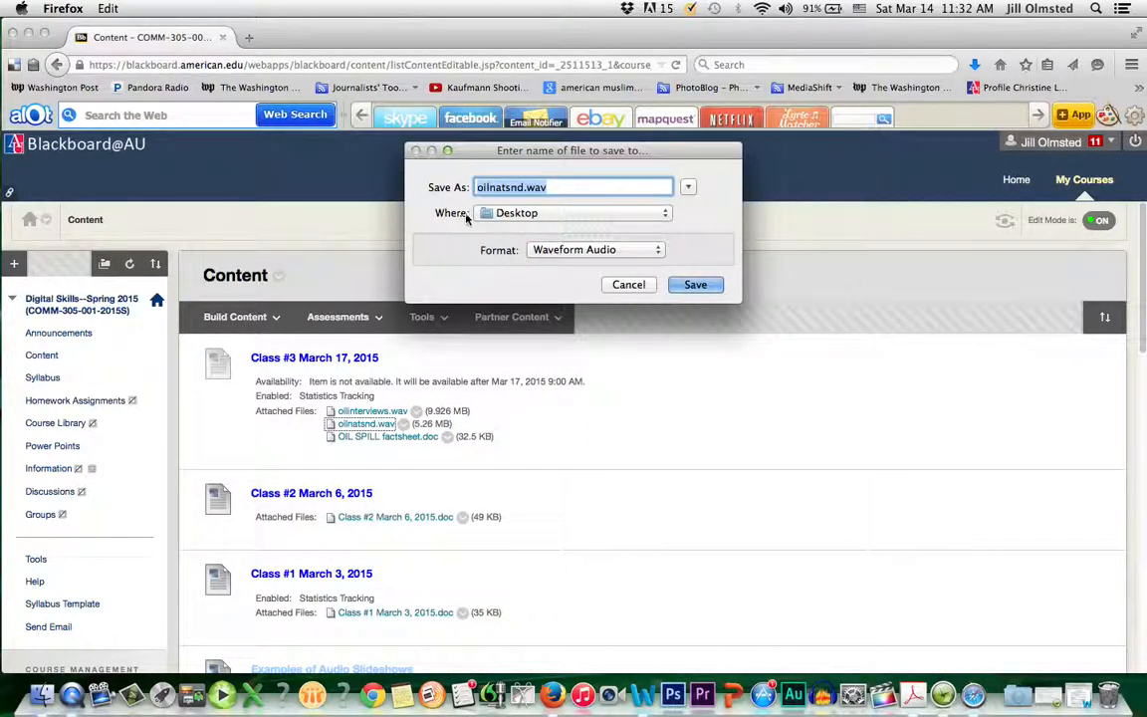
click(695, 285)
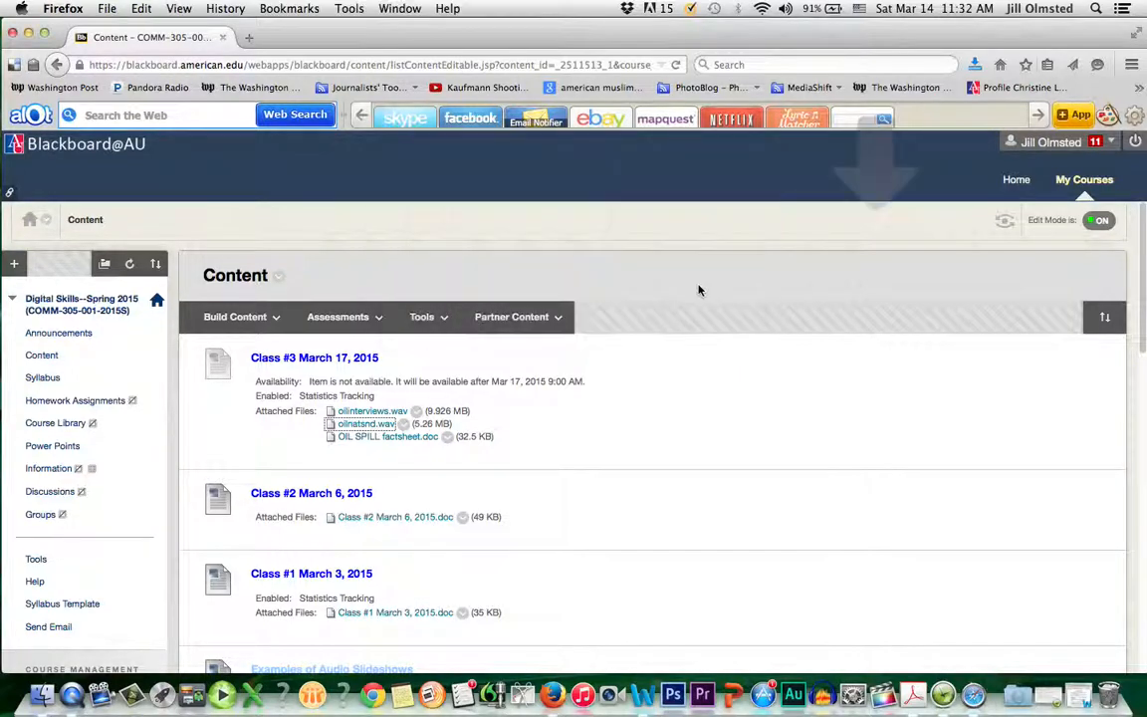
Step: Minimize the browser and launch Audacity, allowing the downloaded application to open and dismissing its welcome window
click(29, 34)
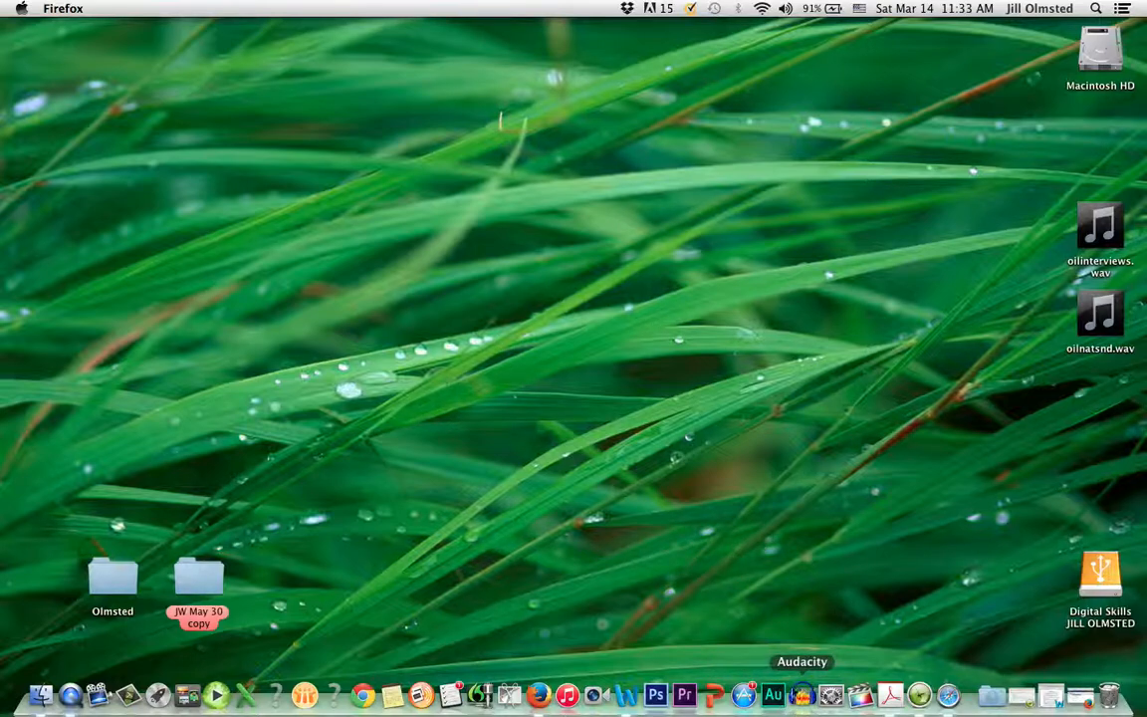
click(802, 696)
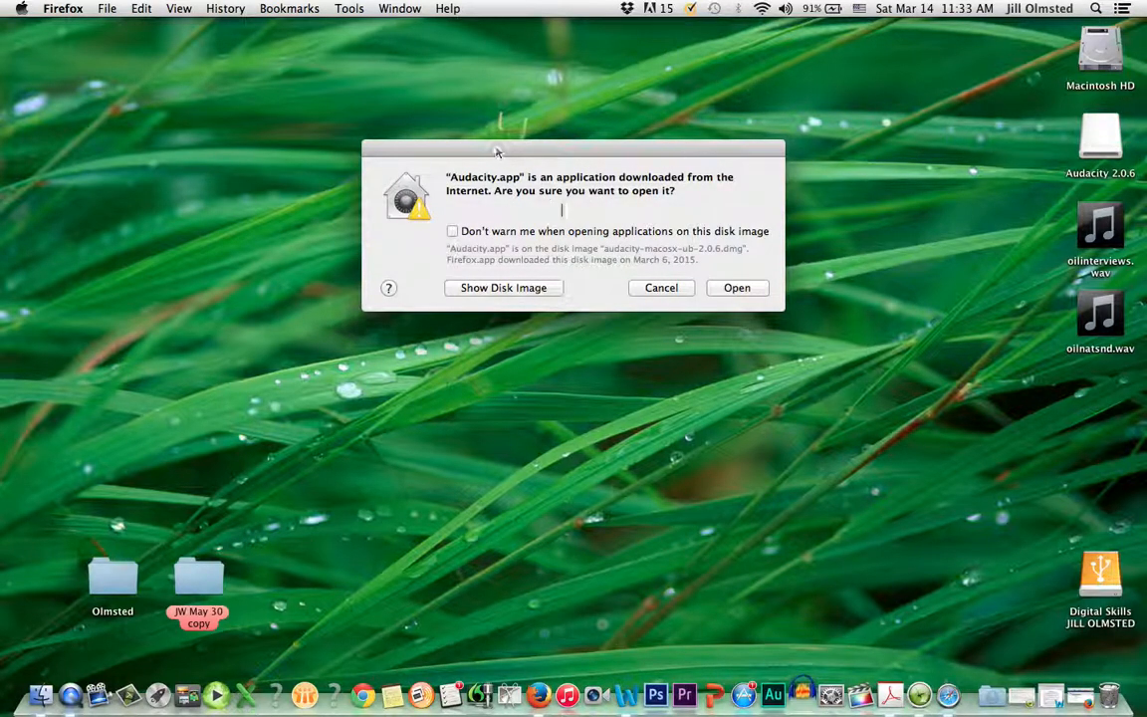
click(741, 290)
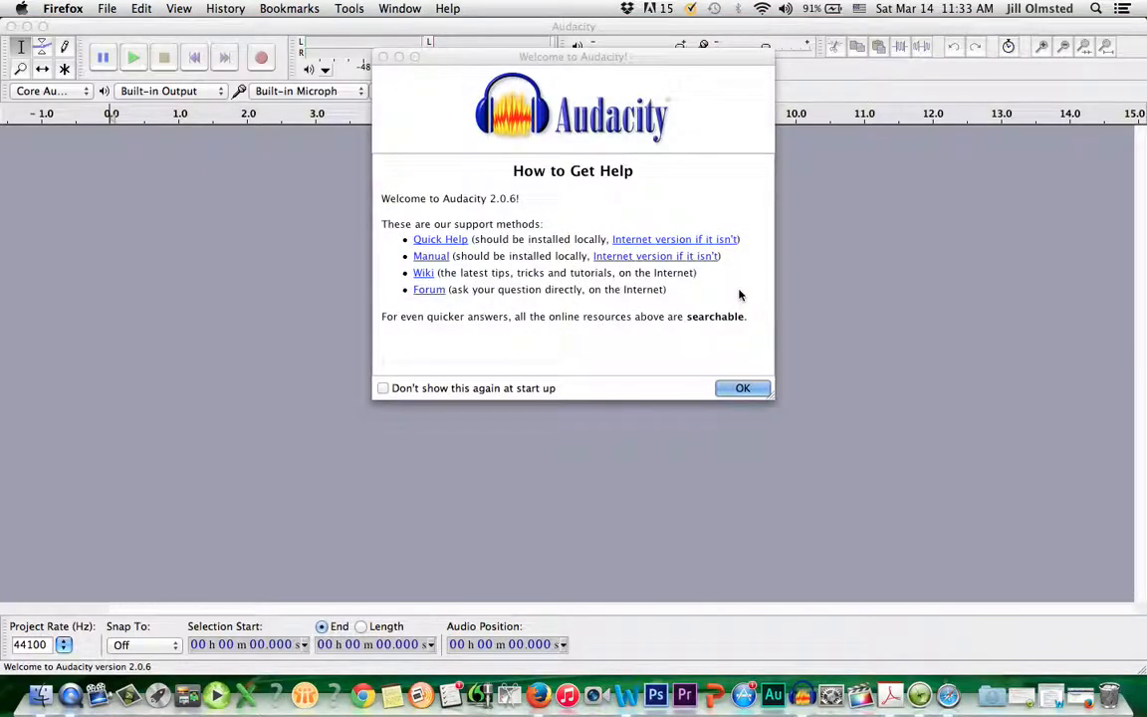
click(737, 389)
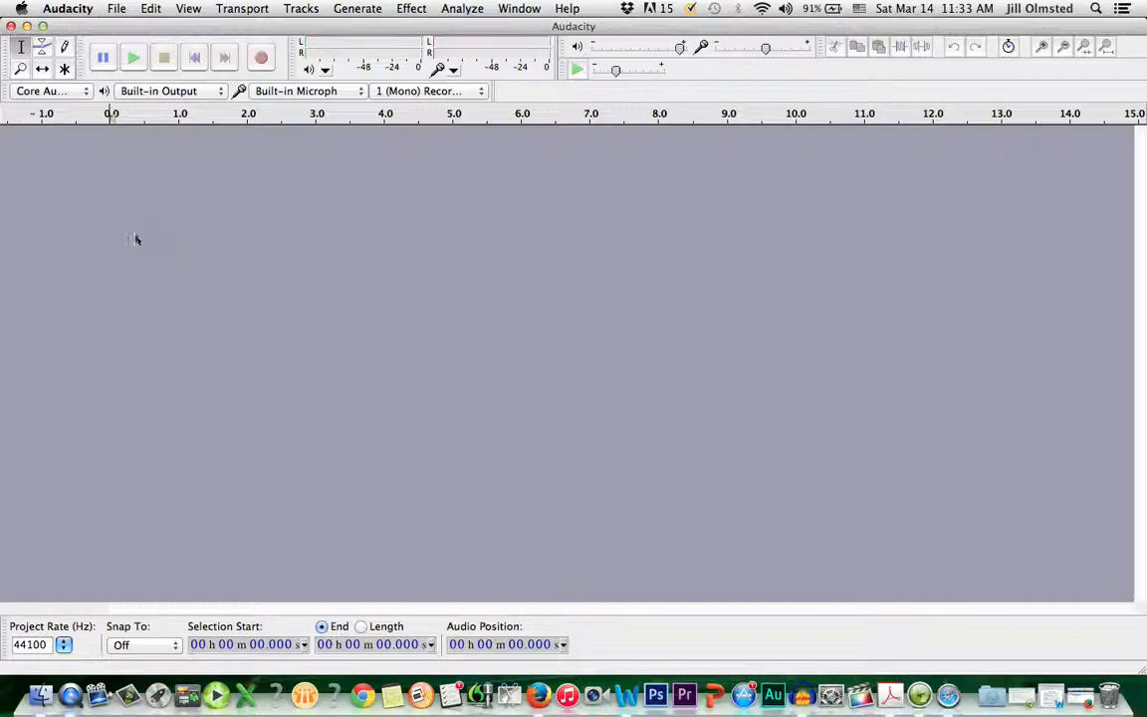
Step: Import oilinterviews.wav from the Desktop as audio, reading the file directly from the original
click(117, 9)
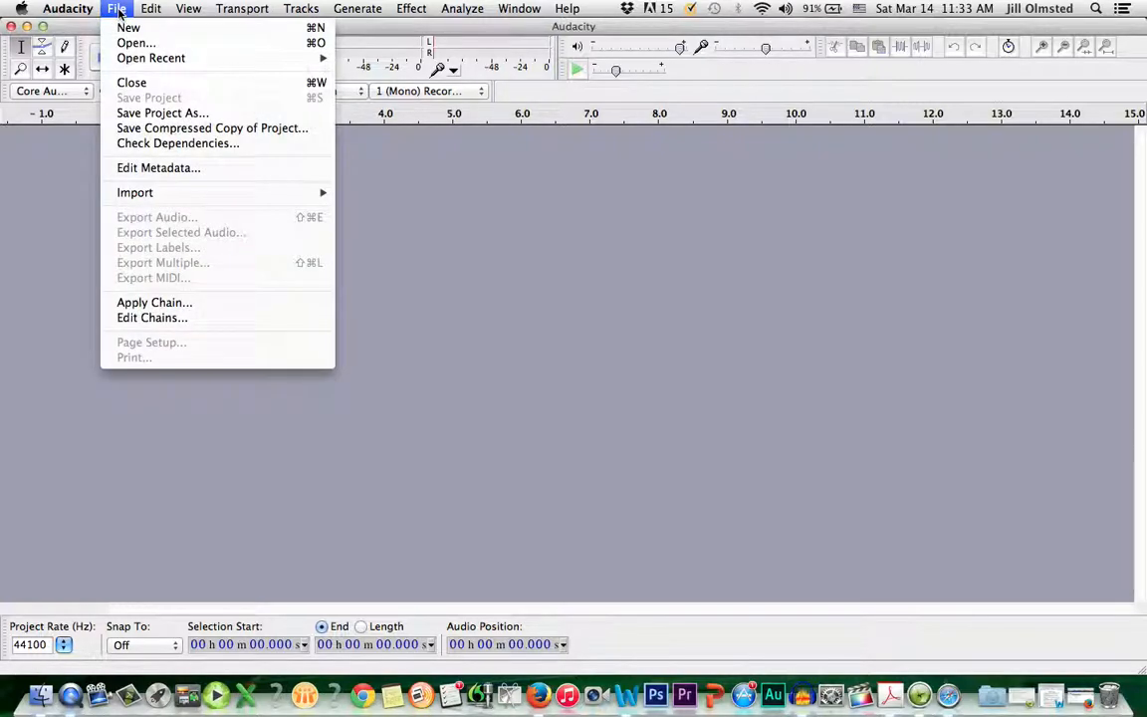
mouse_move(121, 196)
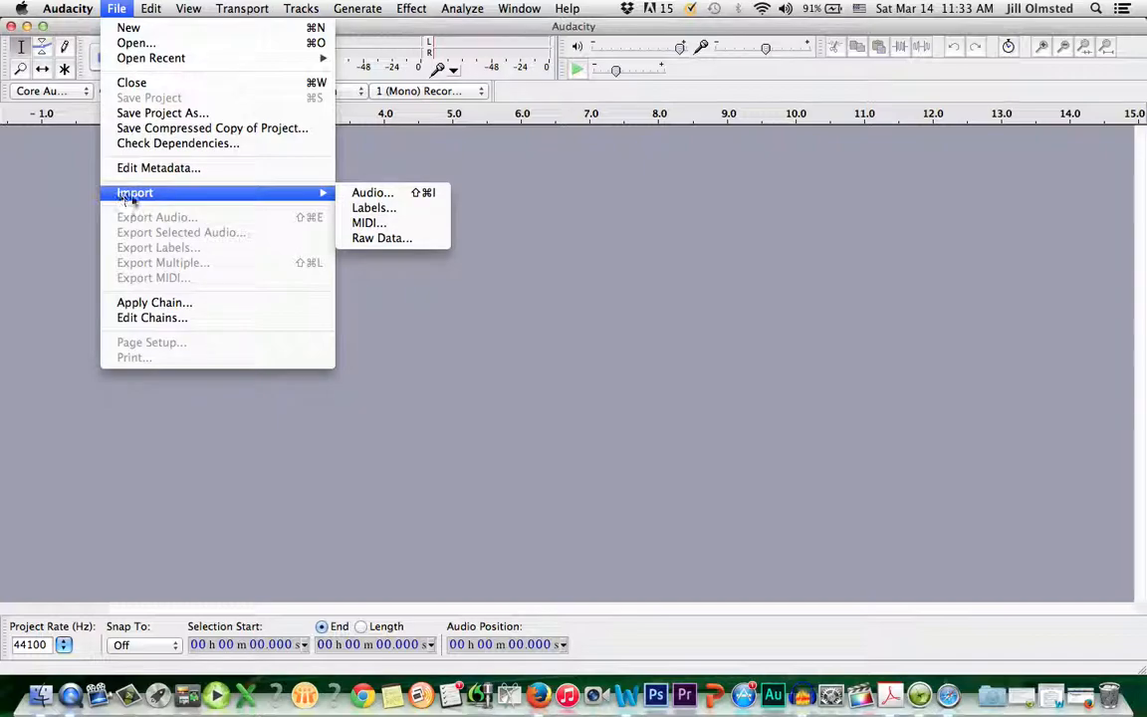
click(369, 195)
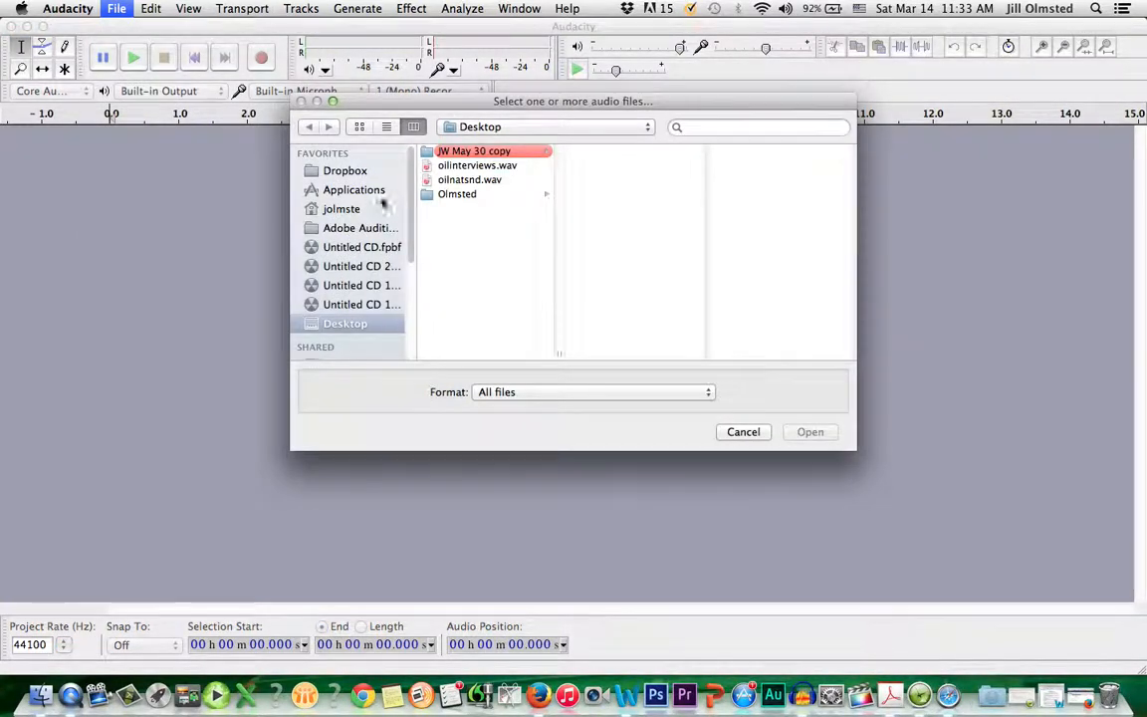
click(446, 167)
click(810, 432)
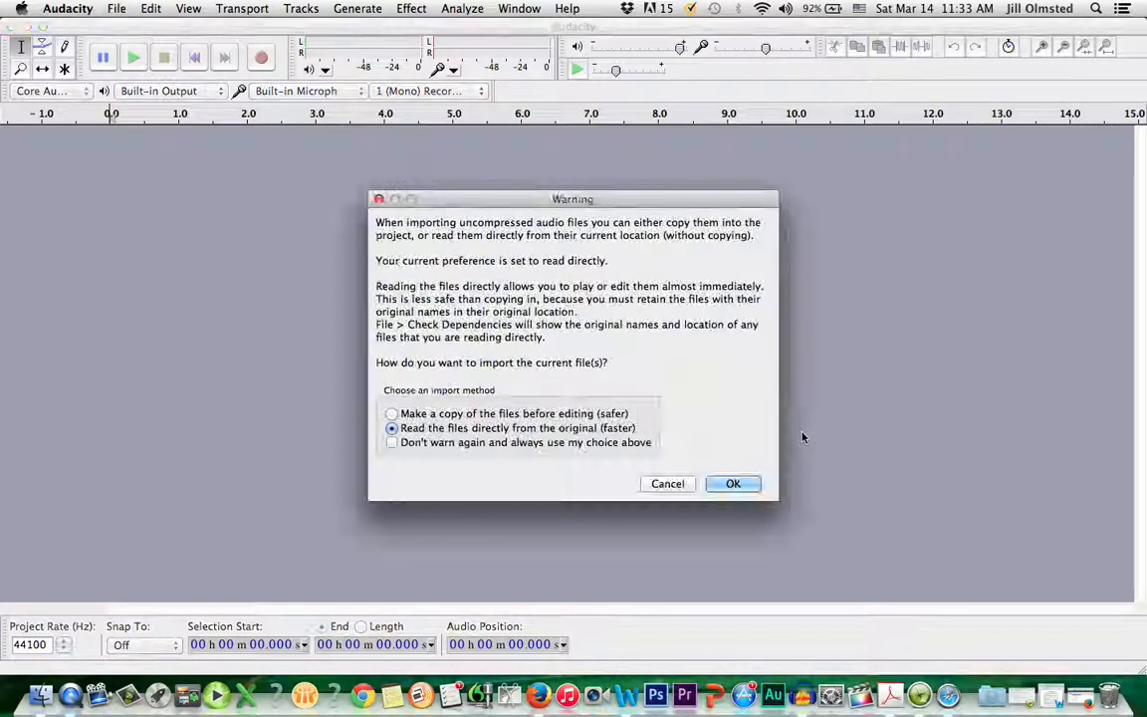
click(733, 484)
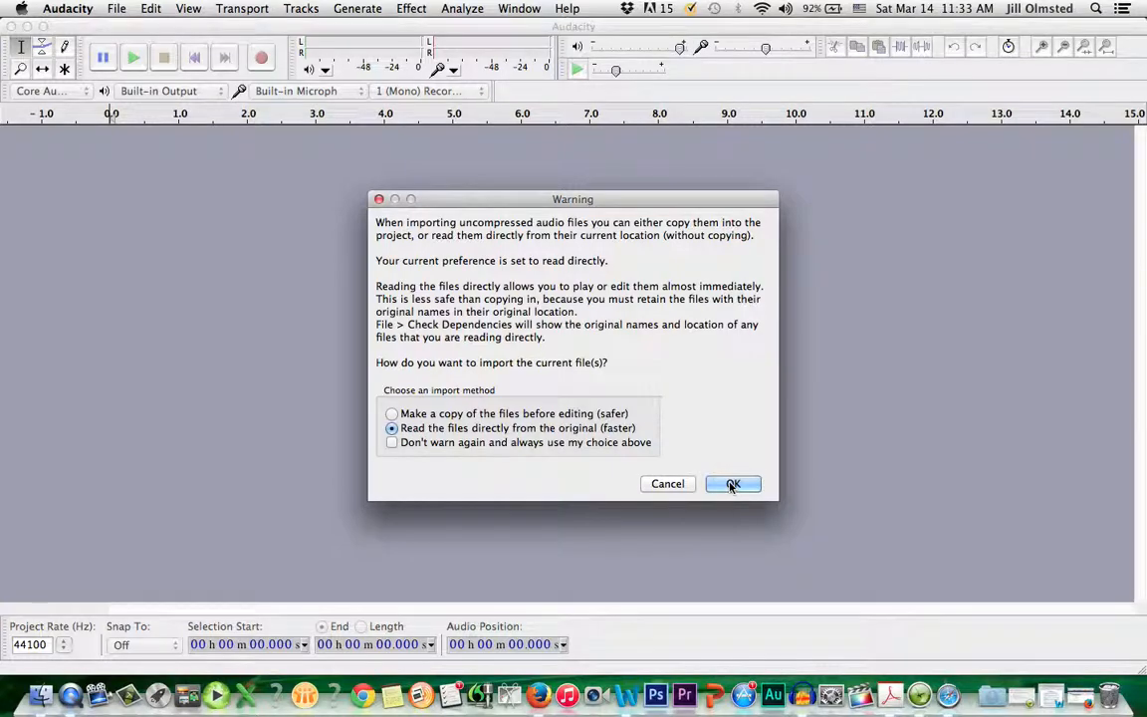
click(733, 485)
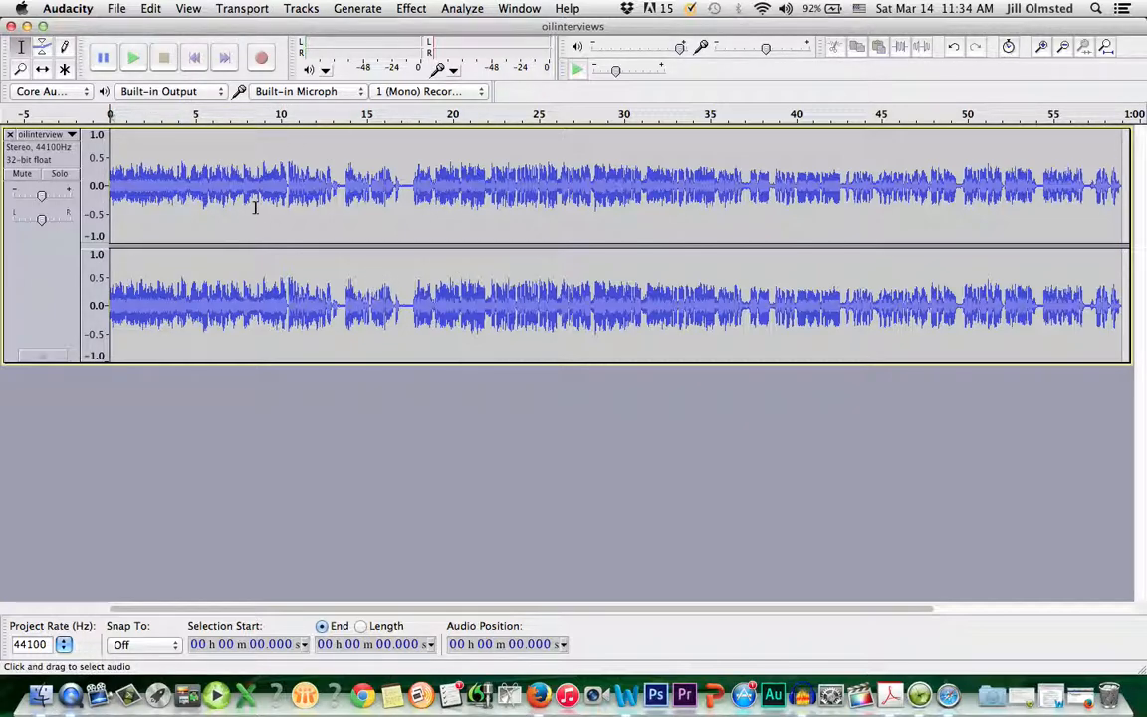
Step: Convert the imported stereo interview track to mono
click(303, 10)
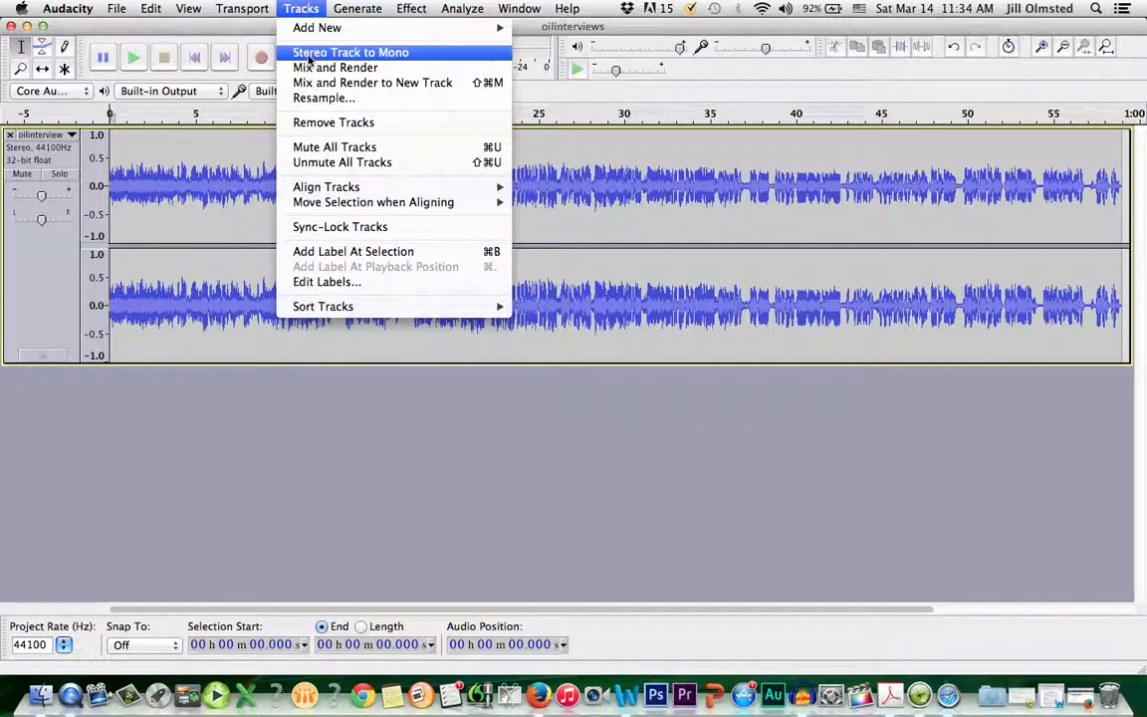
click(308, 57)
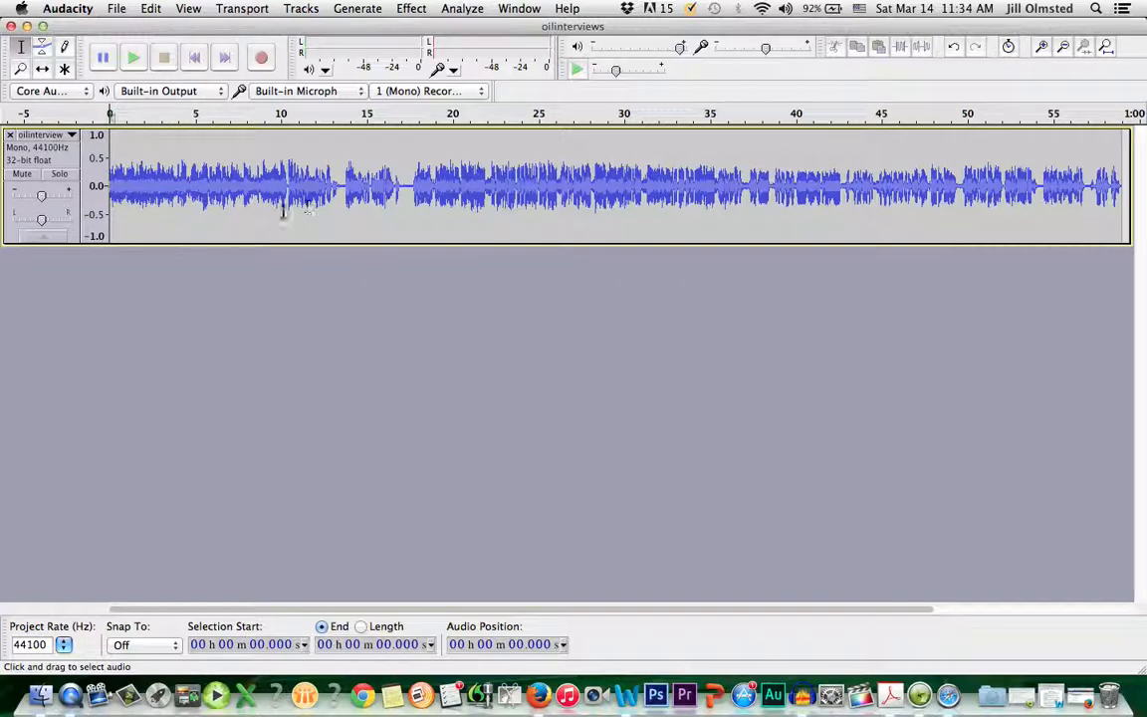
Step: Play the interview track from about 1.7 seconds, trying out starting, pausing and stopping the playback
click(139, 169)
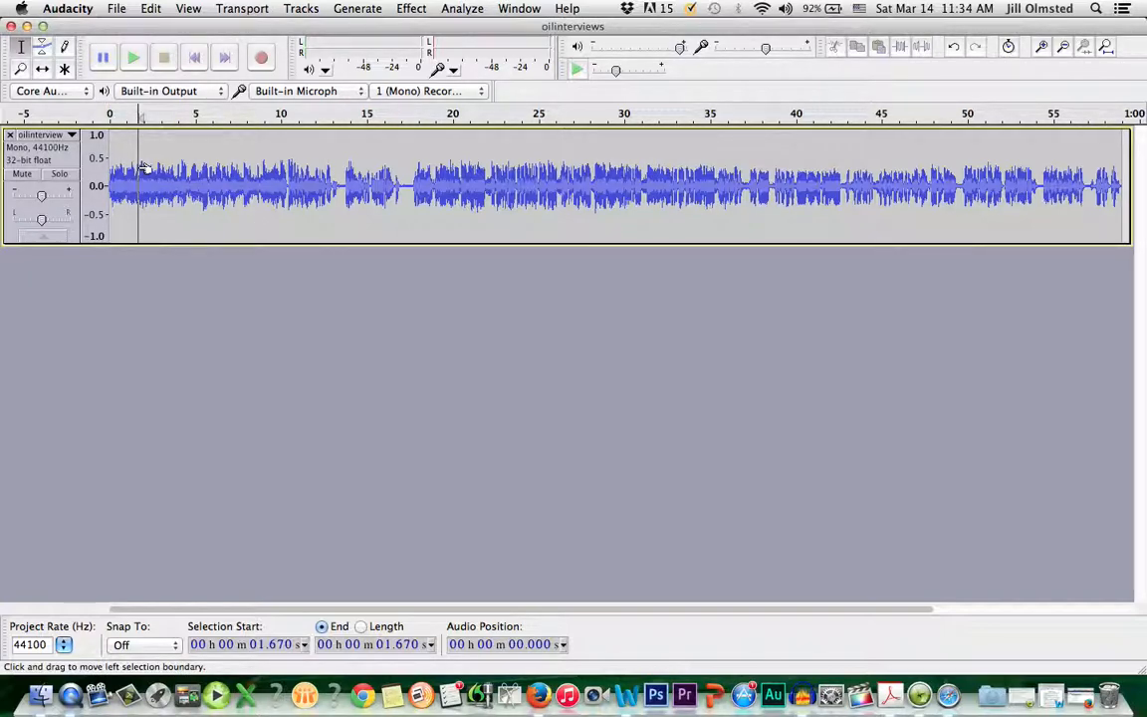
key(space)
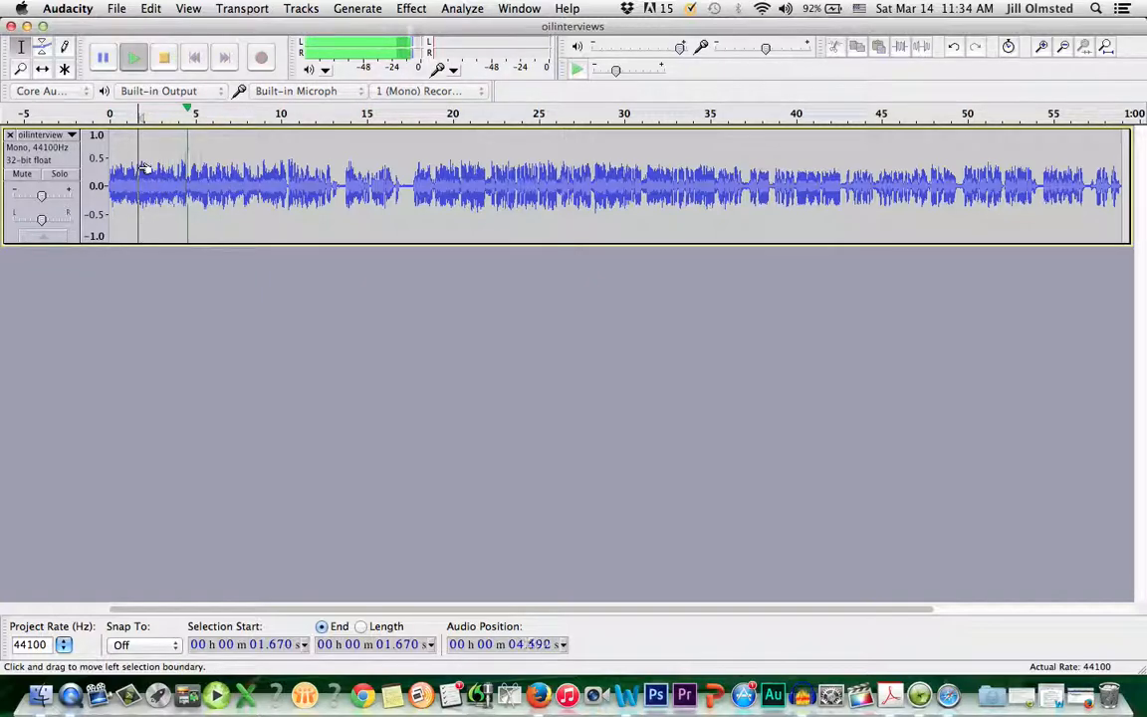
key(space)
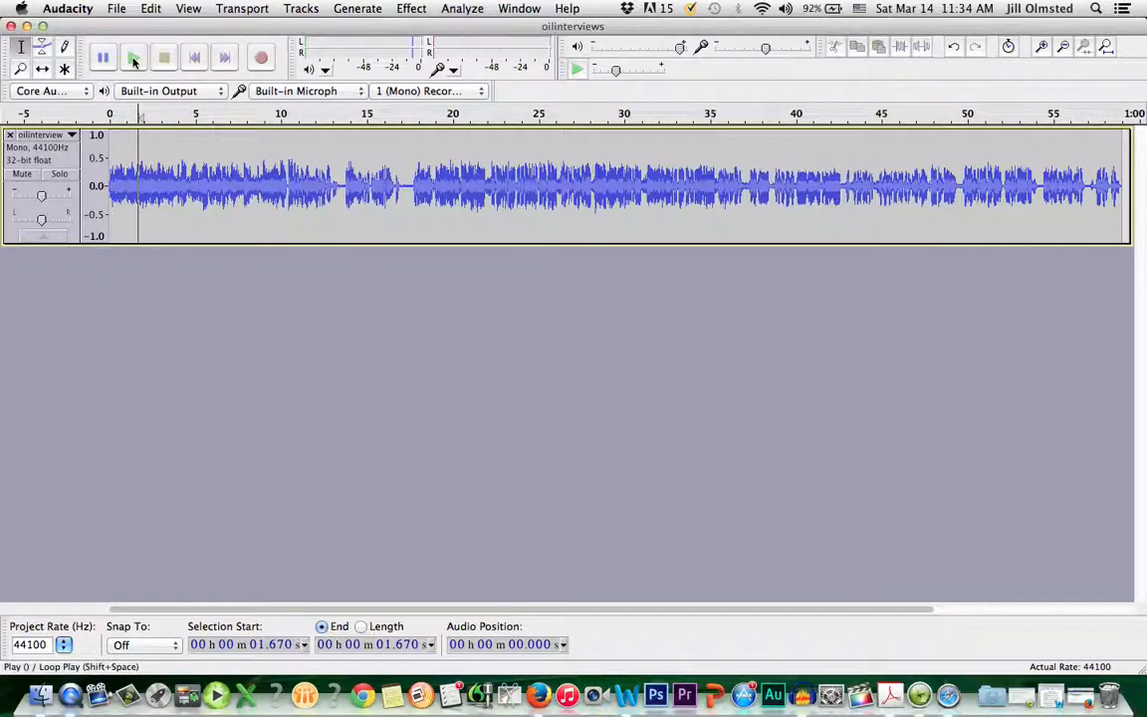
click(134, 60)
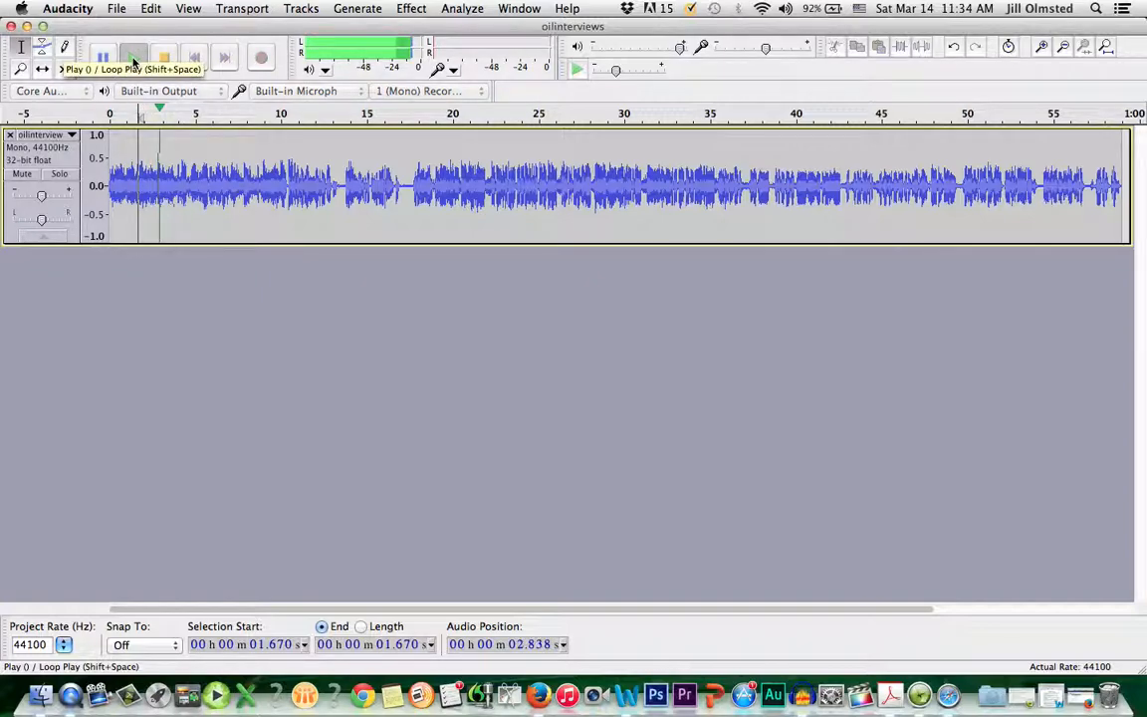
click(102, 56)
click(132, 58)
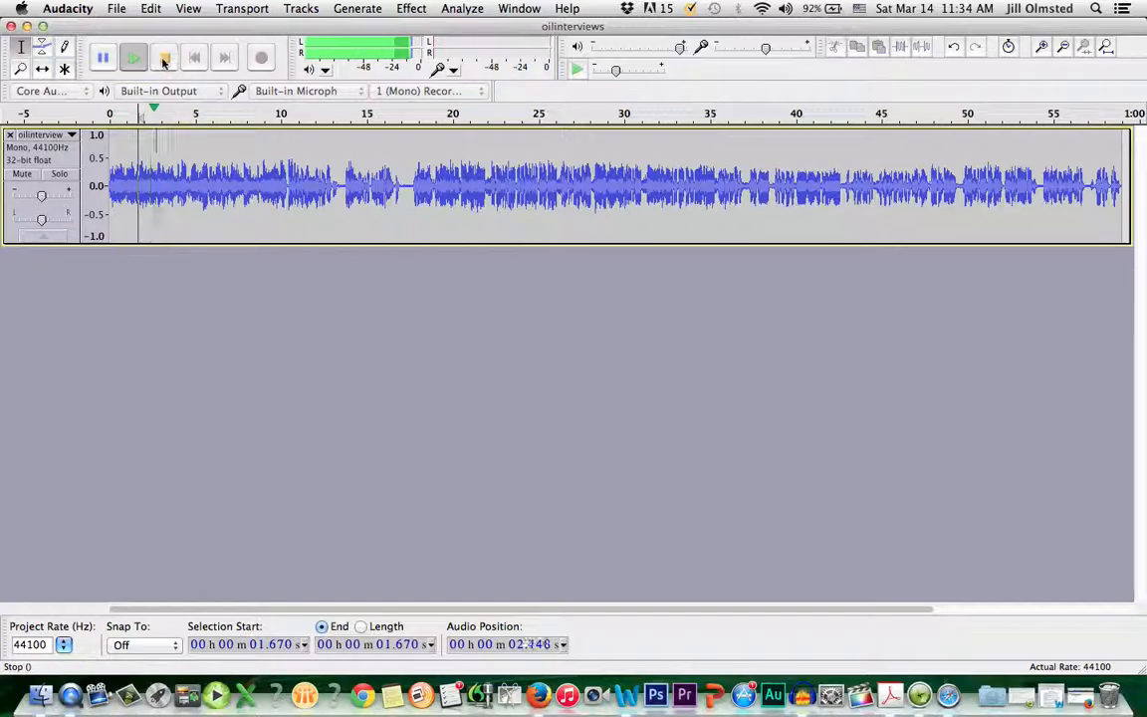
click(166, 60)
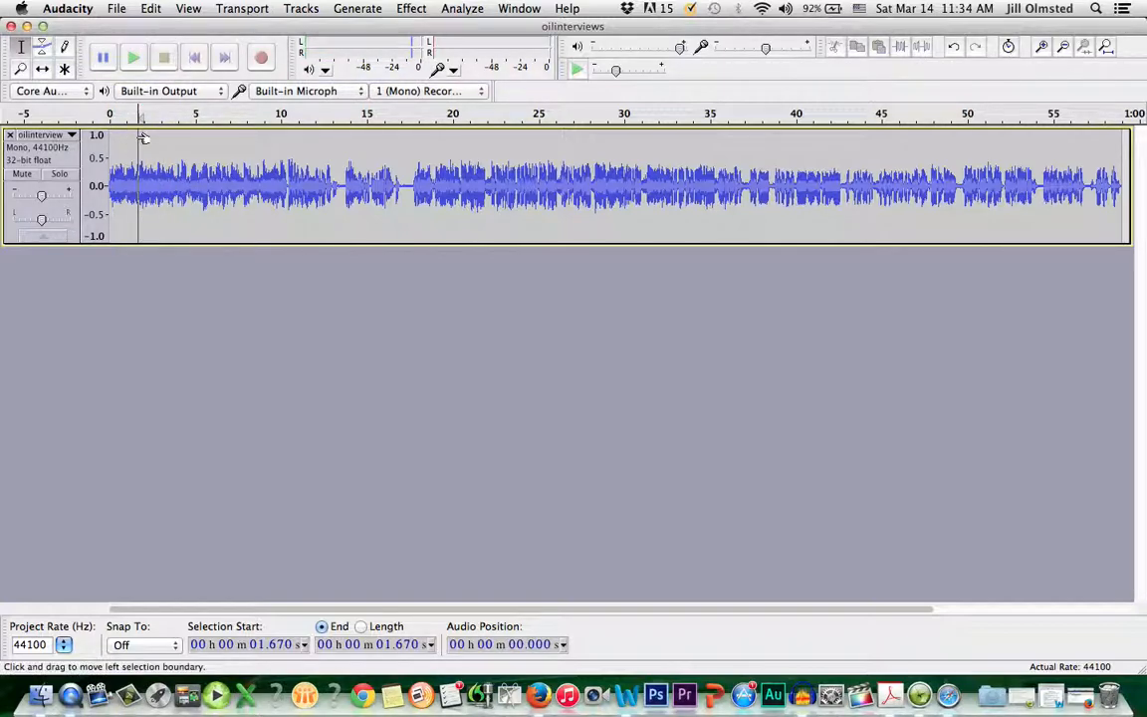
Step: Place the cursor at about 17.4 seconds with the Selection tool and listen to the interview from there
click(199, 65)
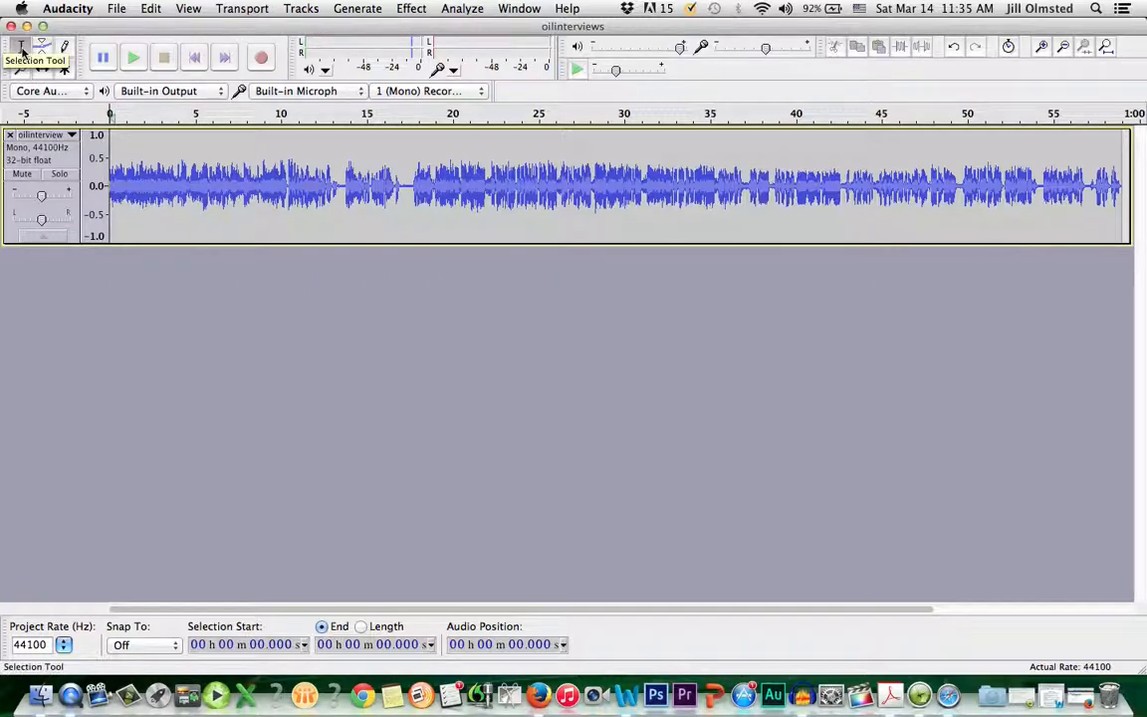
click(21, 48)
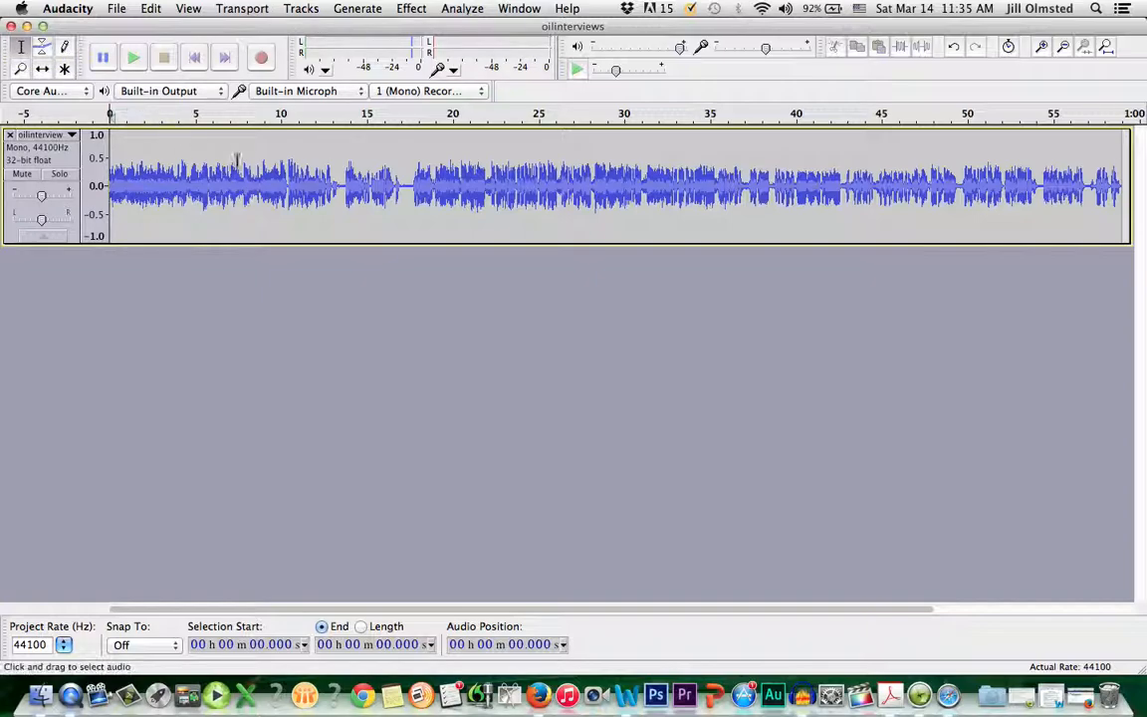
click(407, 173)
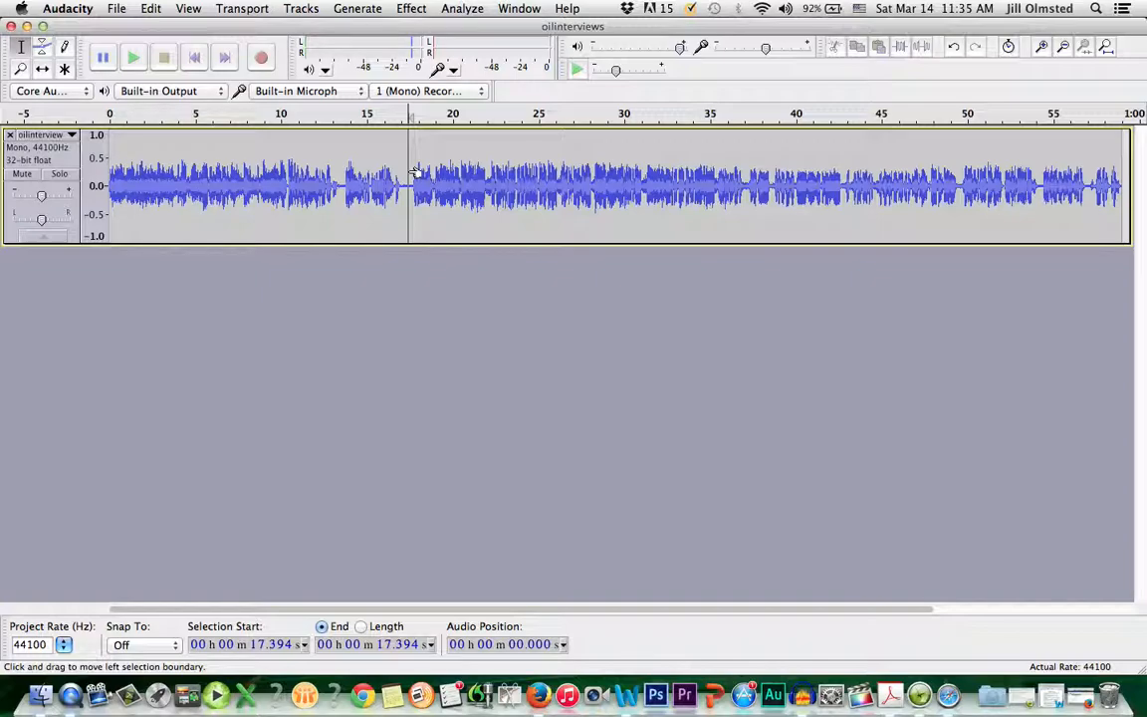
key(space)
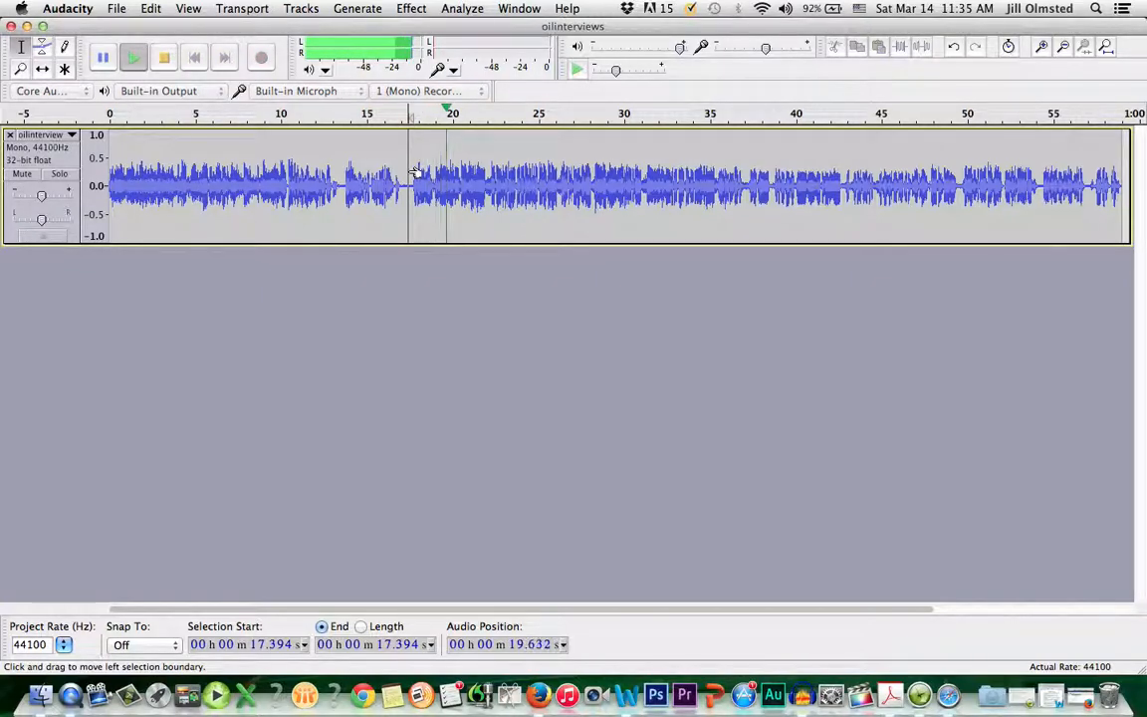
key(space)
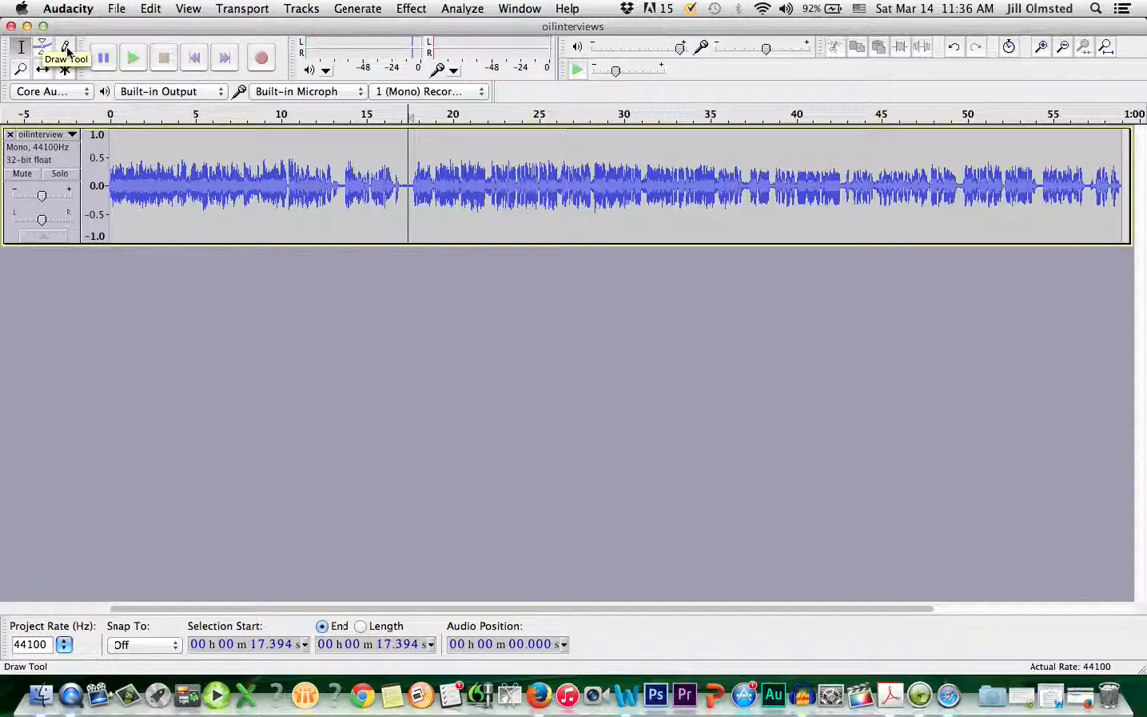
Step: Magnify the waveform around the pause just after 13 seconds with the Zoom tool
click(21, 69)
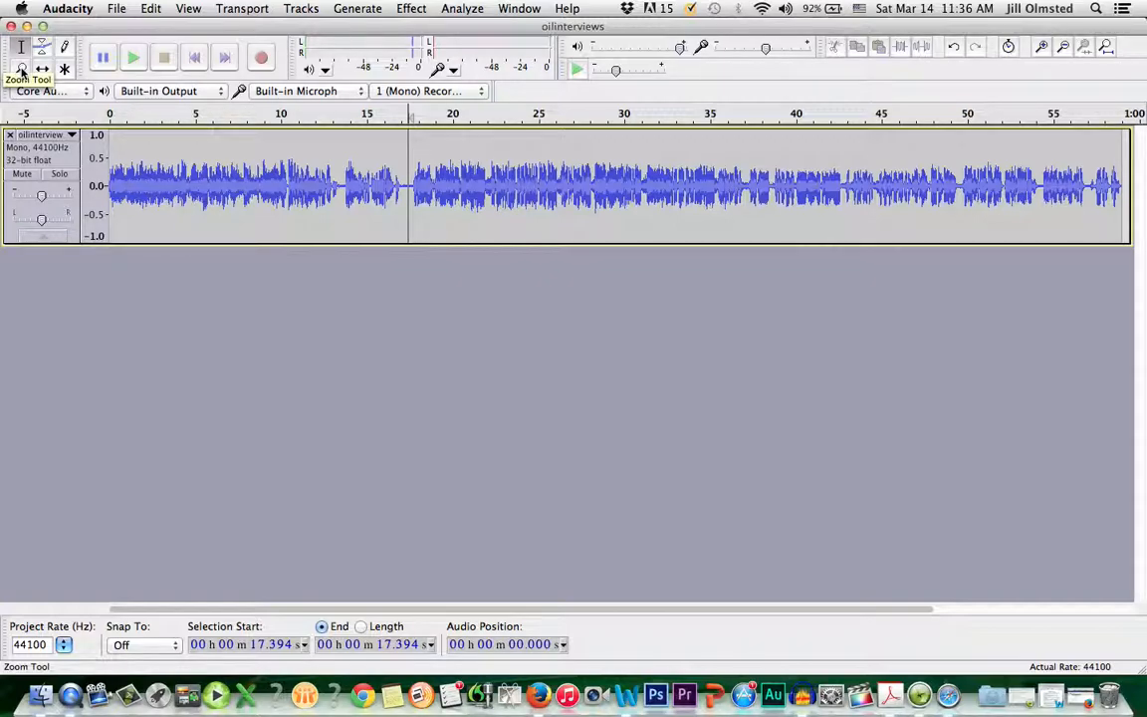
click(21, 69)
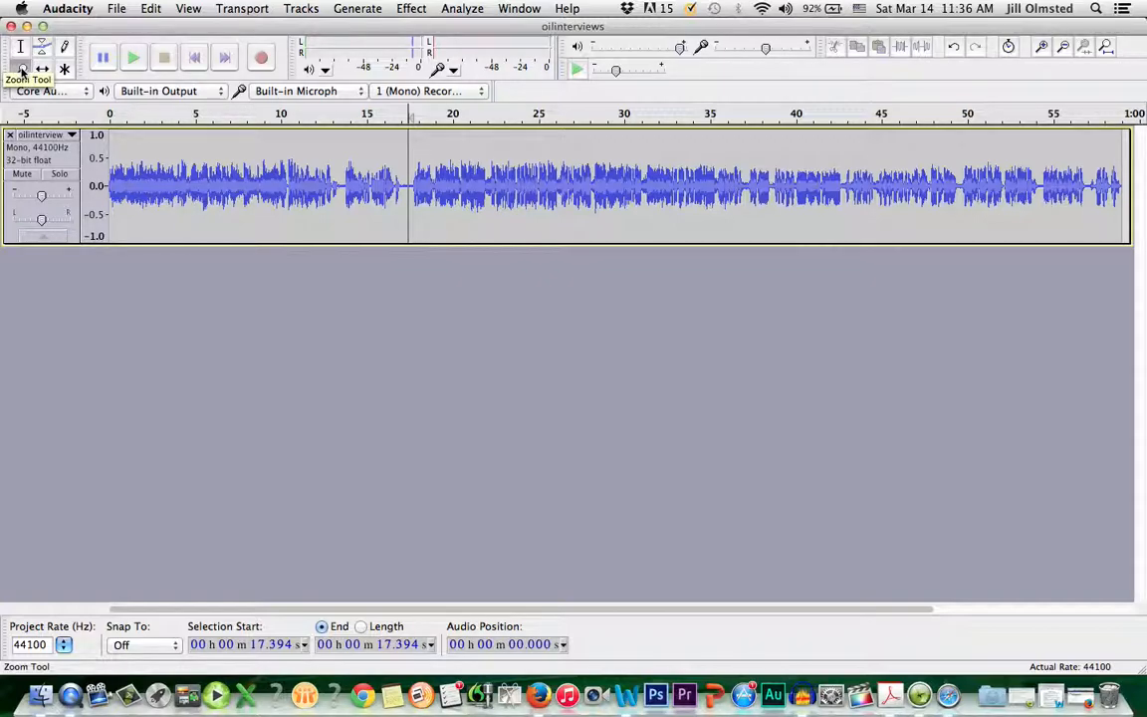
click(333, 180)
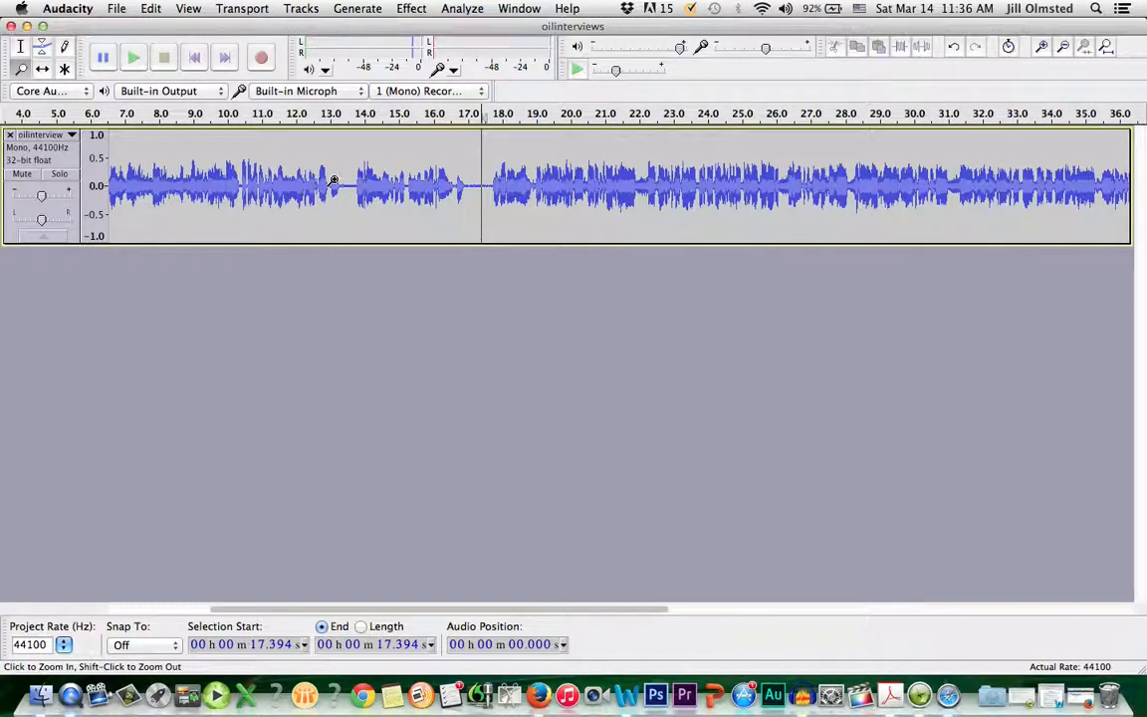
click(334, 180)
click(334, 180)
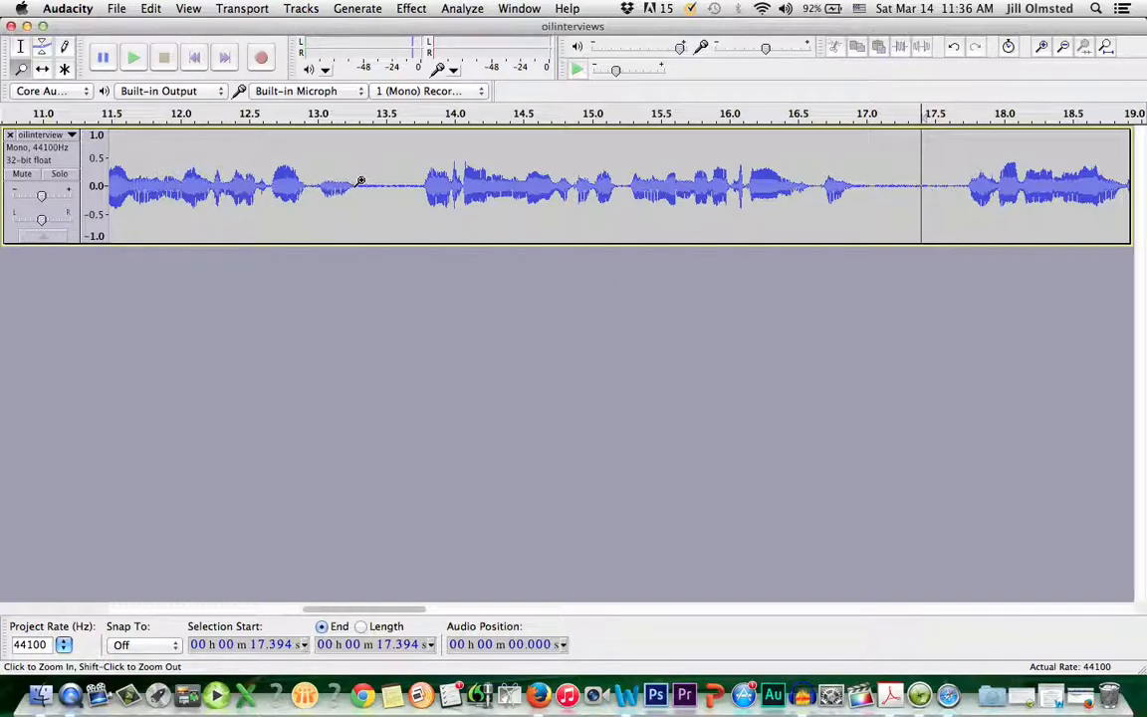
Step: Zoom out the timeline until the whole interview track fits within a two-minute span
click(1065, 48)
click(1064, 48)
click(1064, 48)
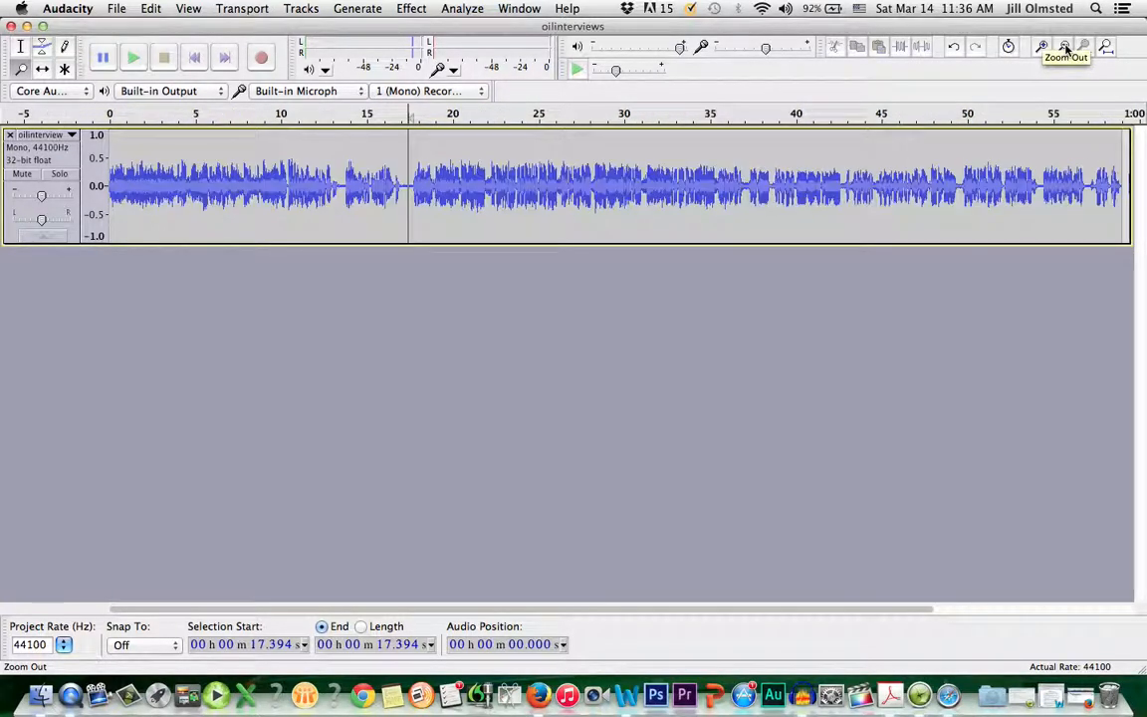
click(1065, 48)
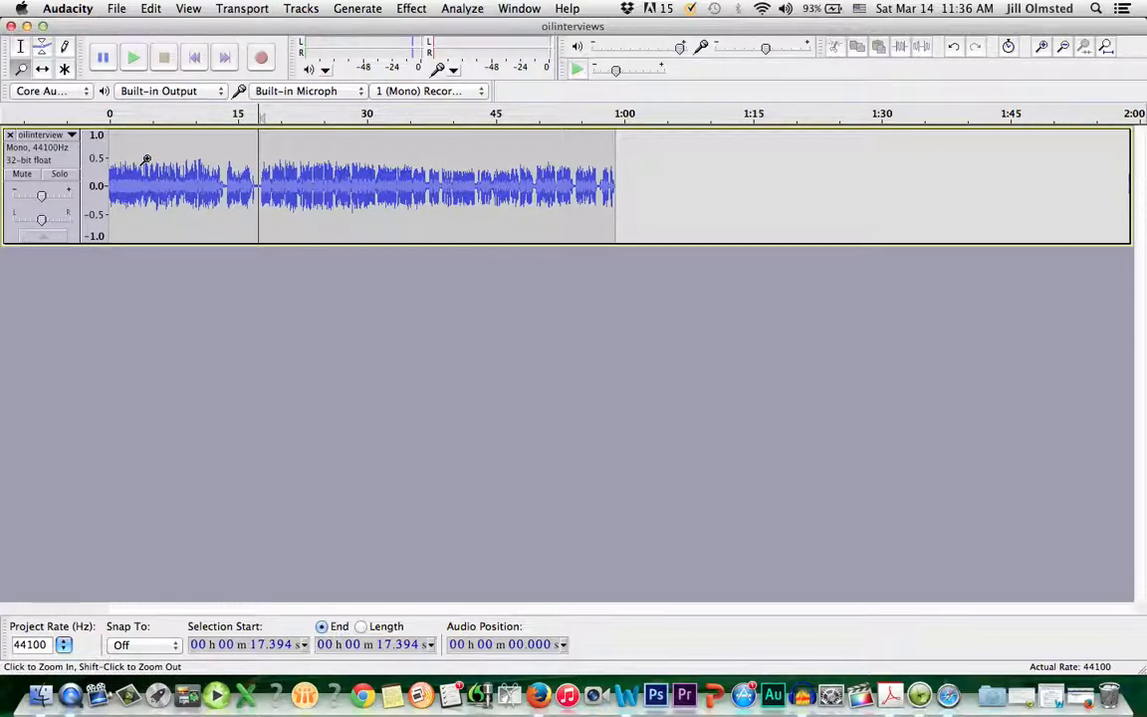
Step: Return to the Selection tool and play the interview twice from the cursor at about 17.4 seconds, checking the playback level
click(22, 46)
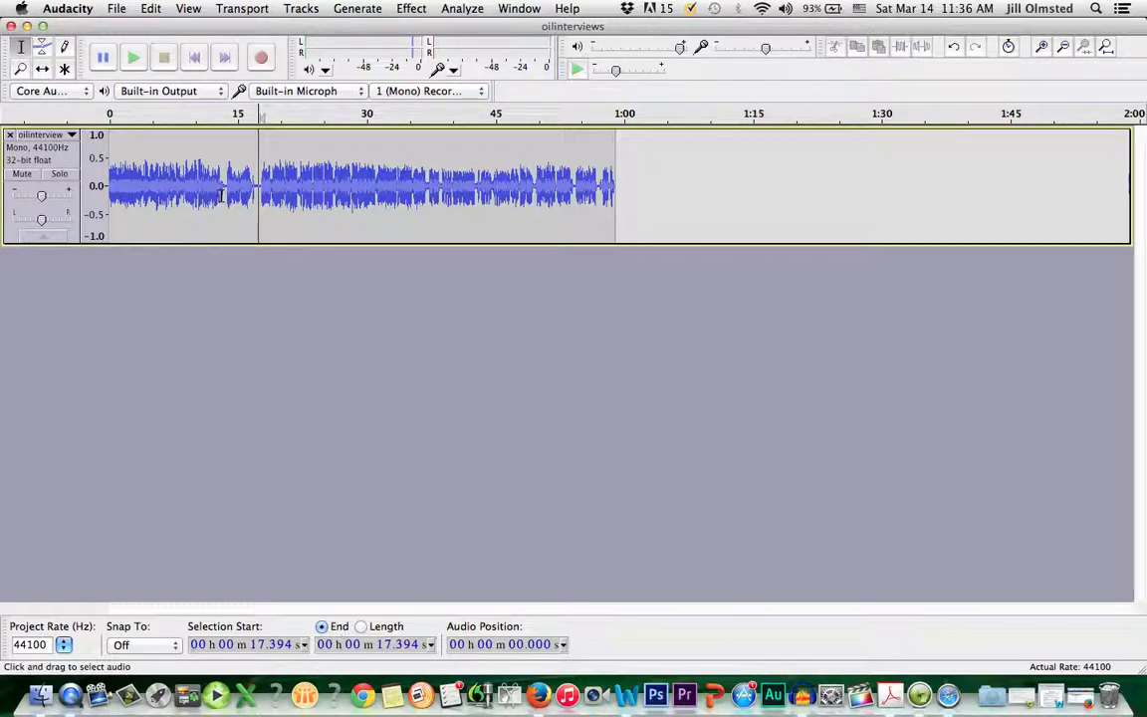
key(space)
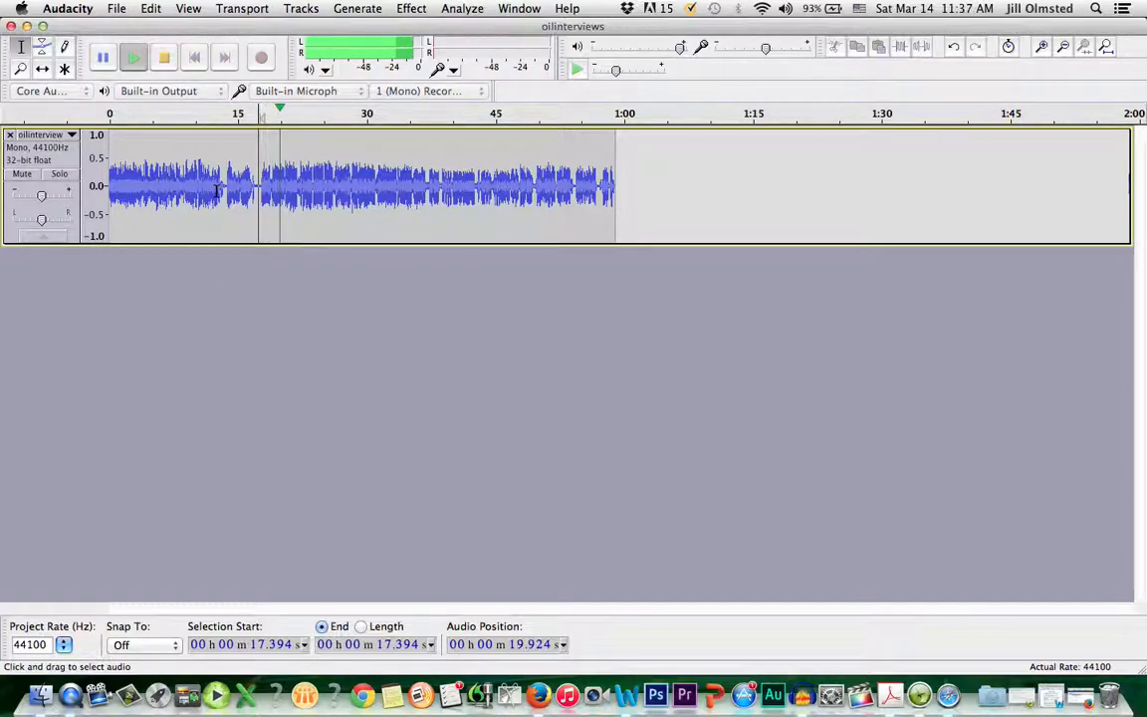
key(space)
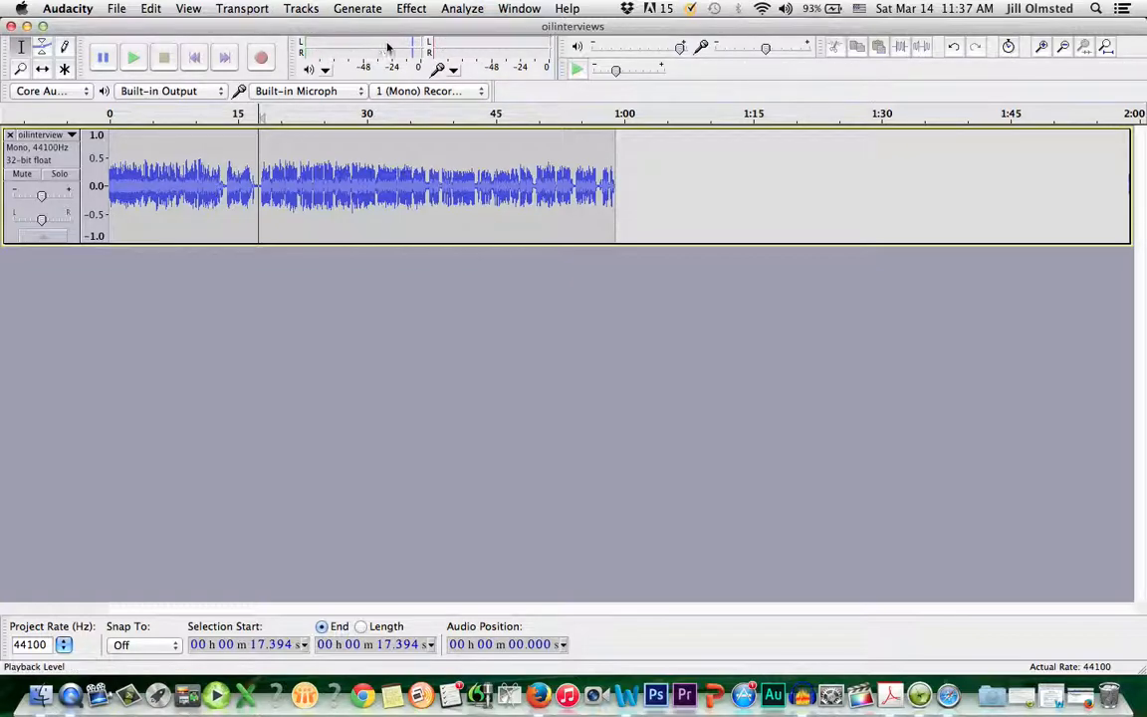
key(space)
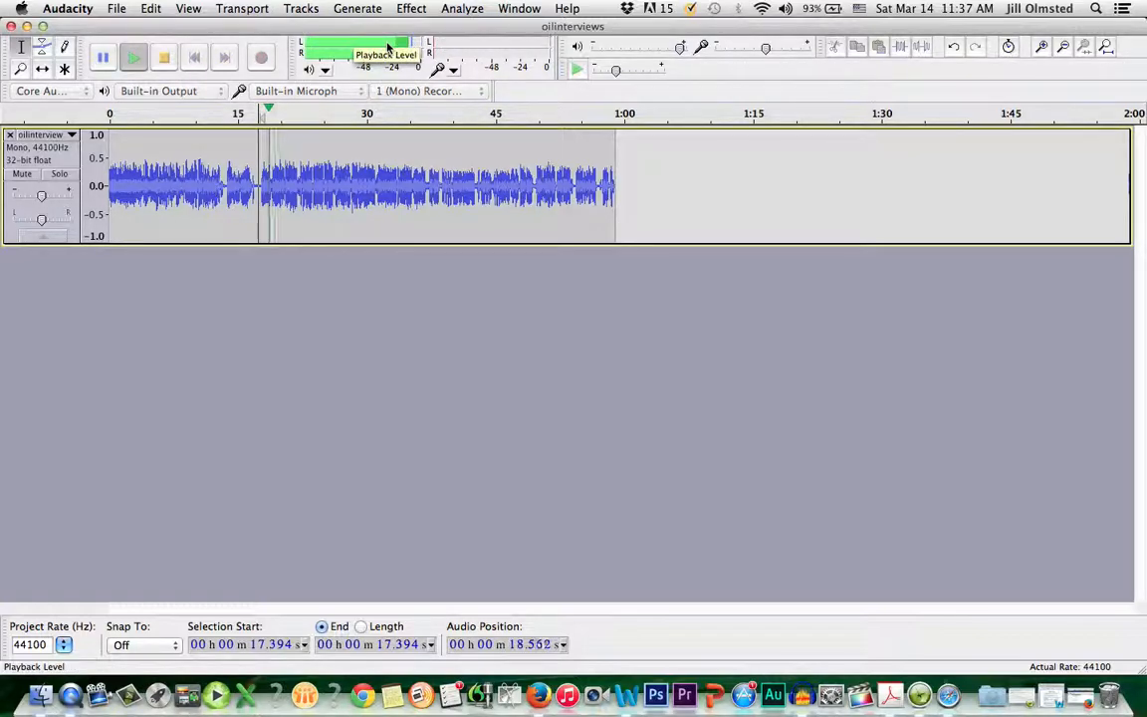
key(space)
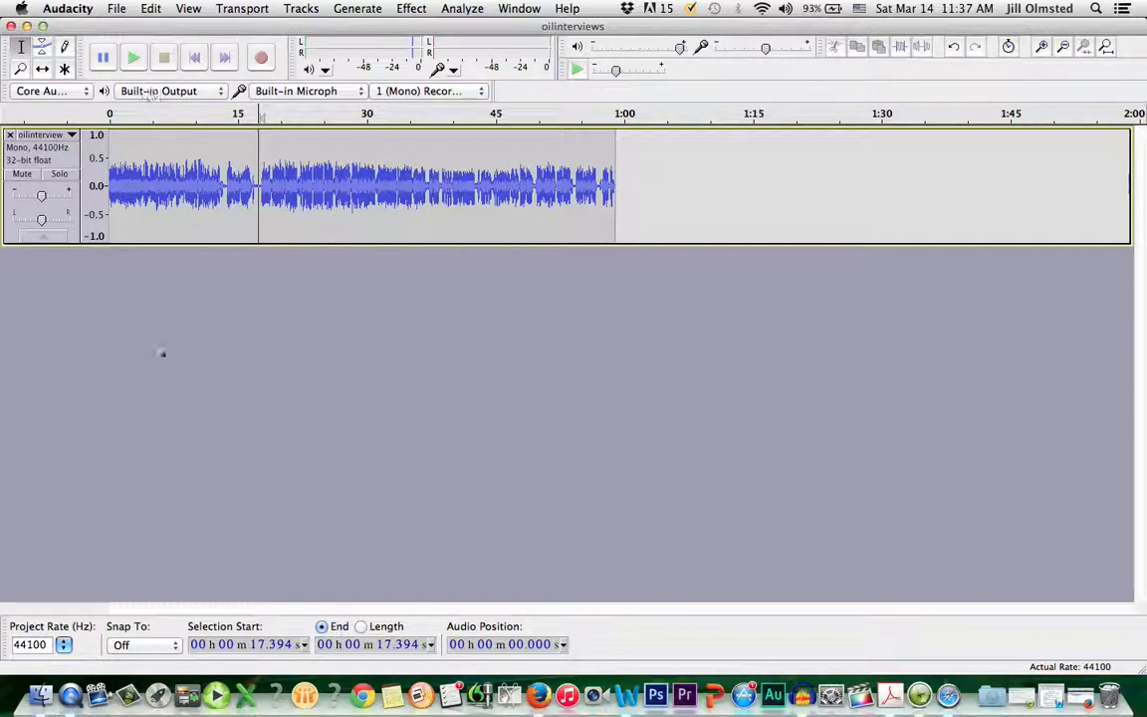
Step: Switch to QuickTime Player, close the screen recording and name its file "1) Audacity Intro.mov" for saving to the Desktop
right_click(70, 697)
click(77, 653)
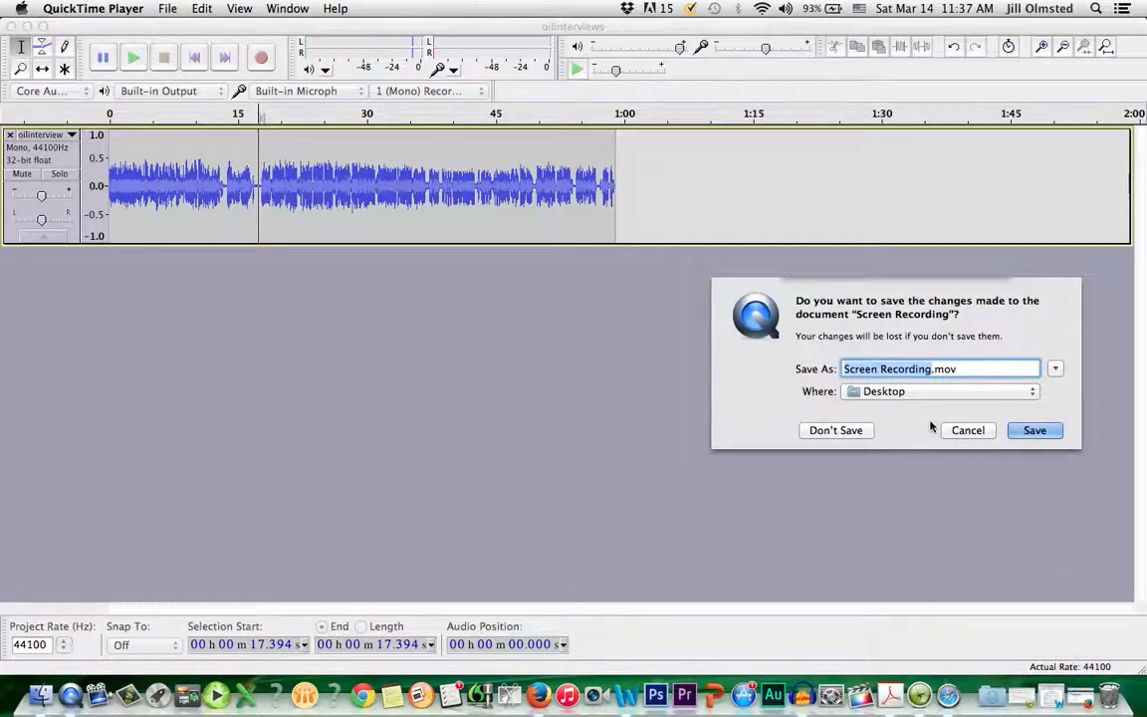
text(Au)
text(dcity)
key(BackSpace)
key(BackSpace)
key(BackSpace)
key(BackSpace)
key(BackSpace)
text(acity Intro)
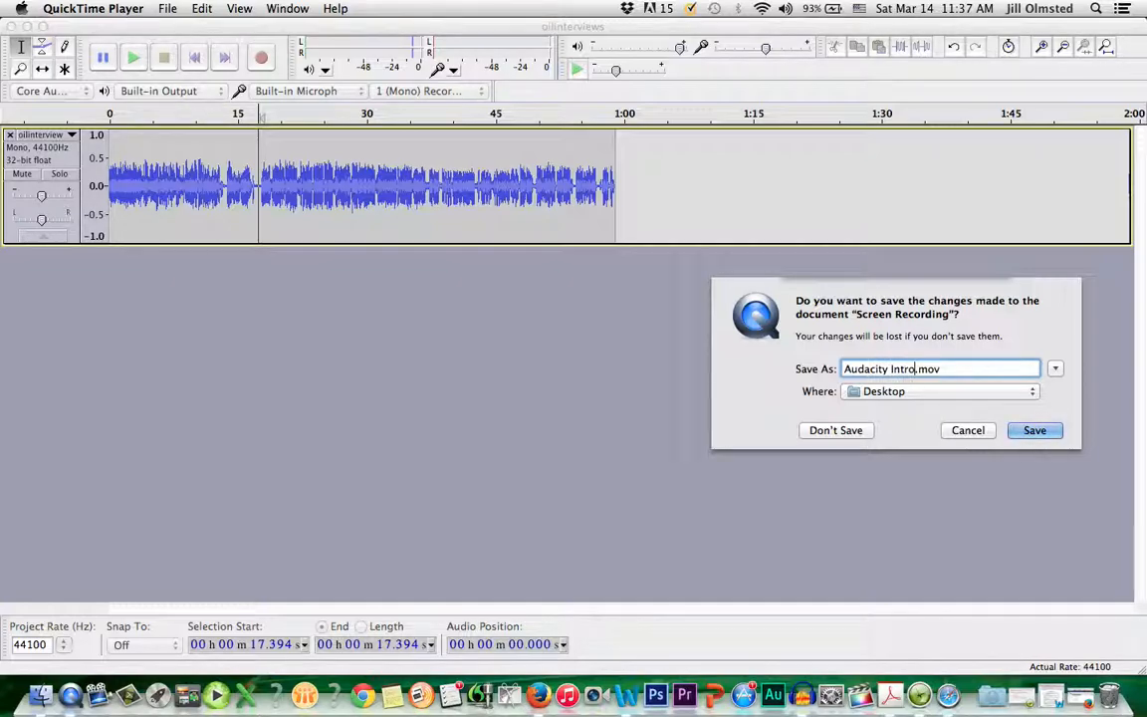
click(846, 369)
text(1)
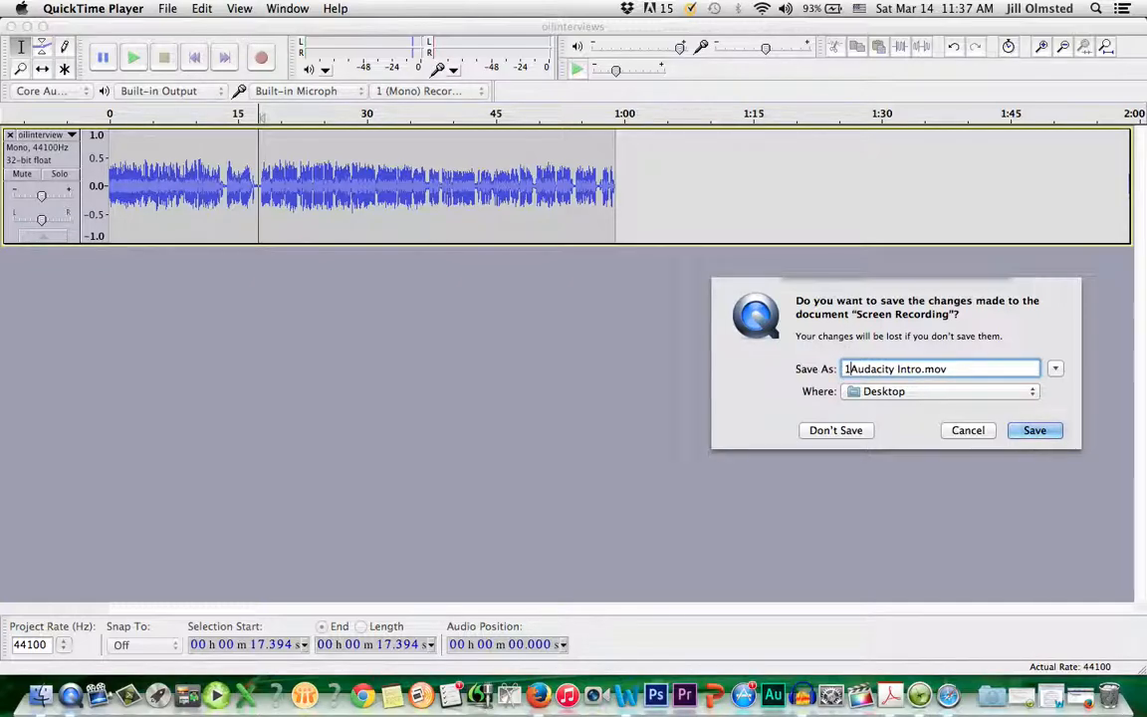
text())
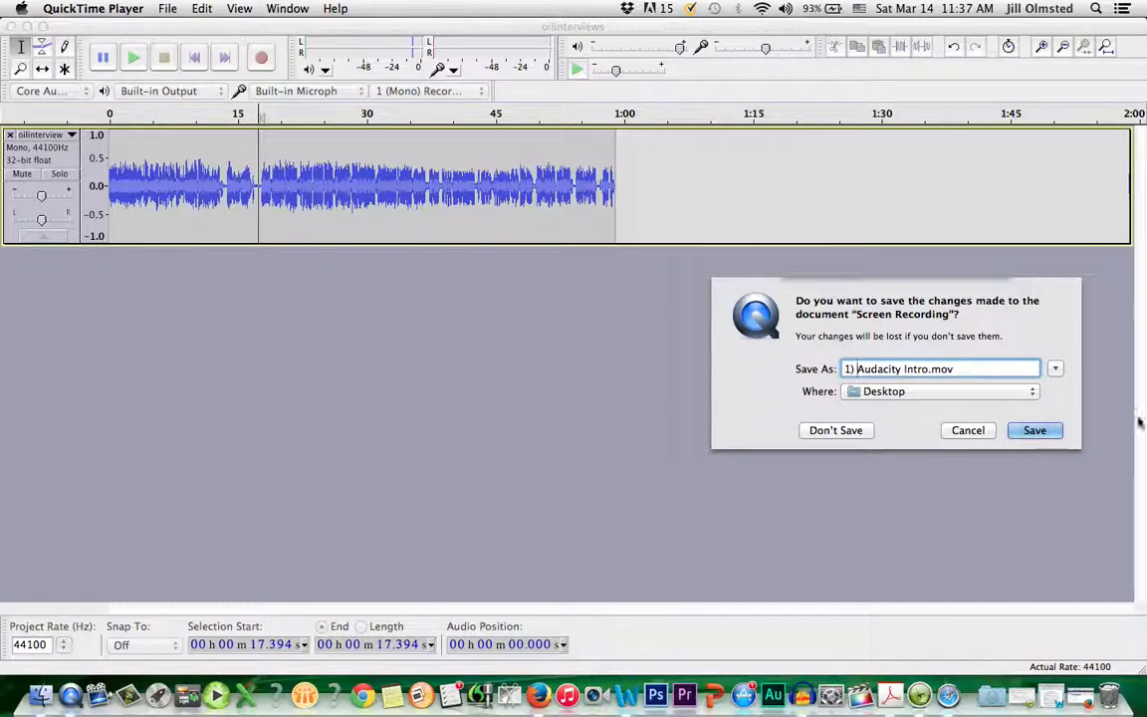